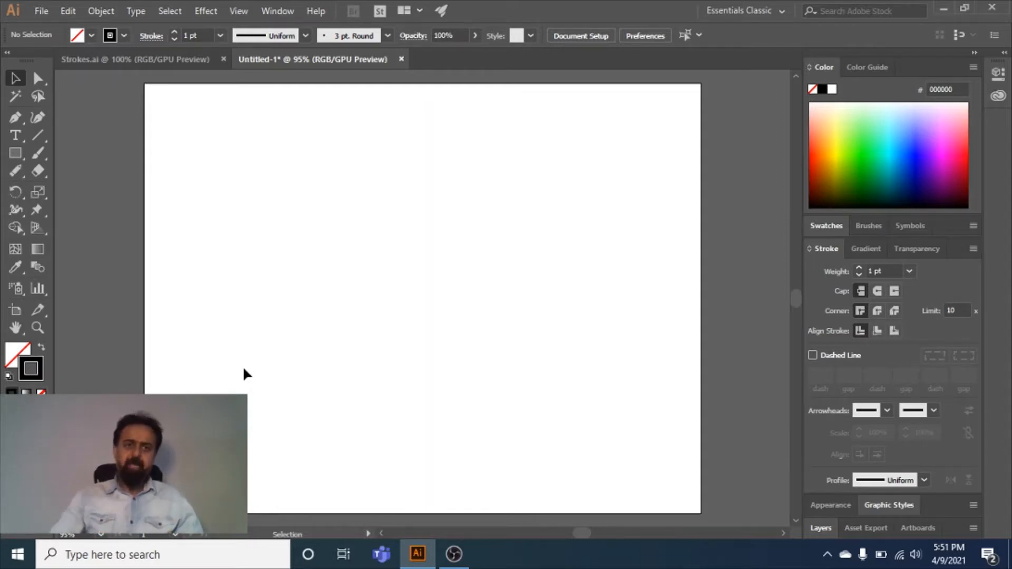
Switch to the Strokes.ai document and examine the fill and stroke settings of the Fill only, Stroke Only, and Fill and stroke squares.
click(115, 58)
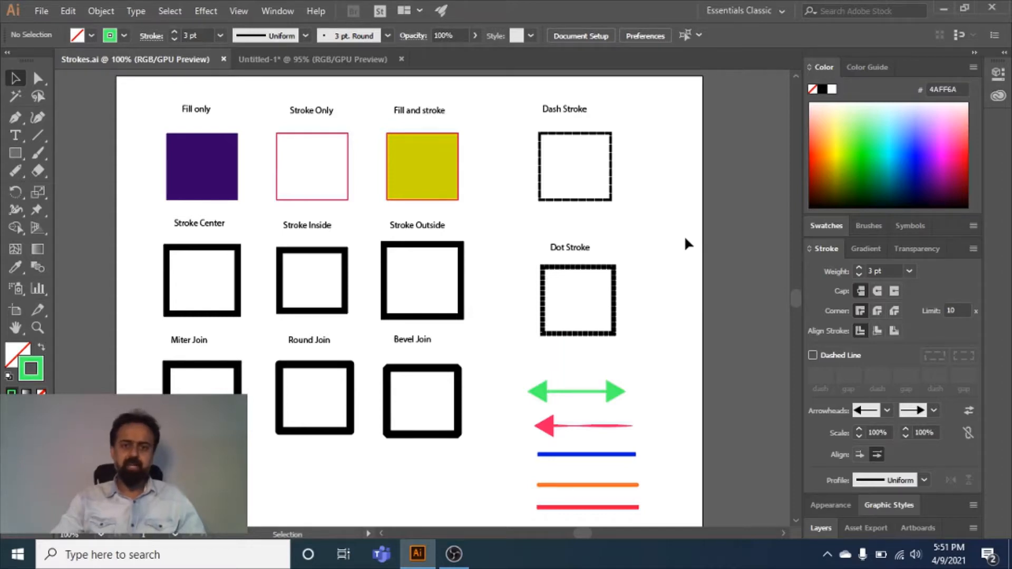
click(205, 169)
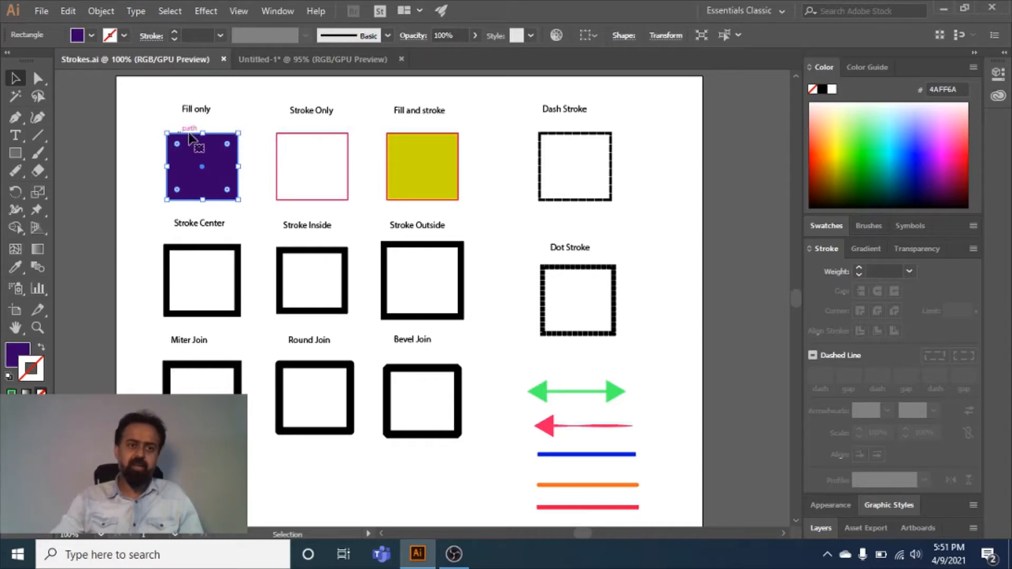
click(140, 106)
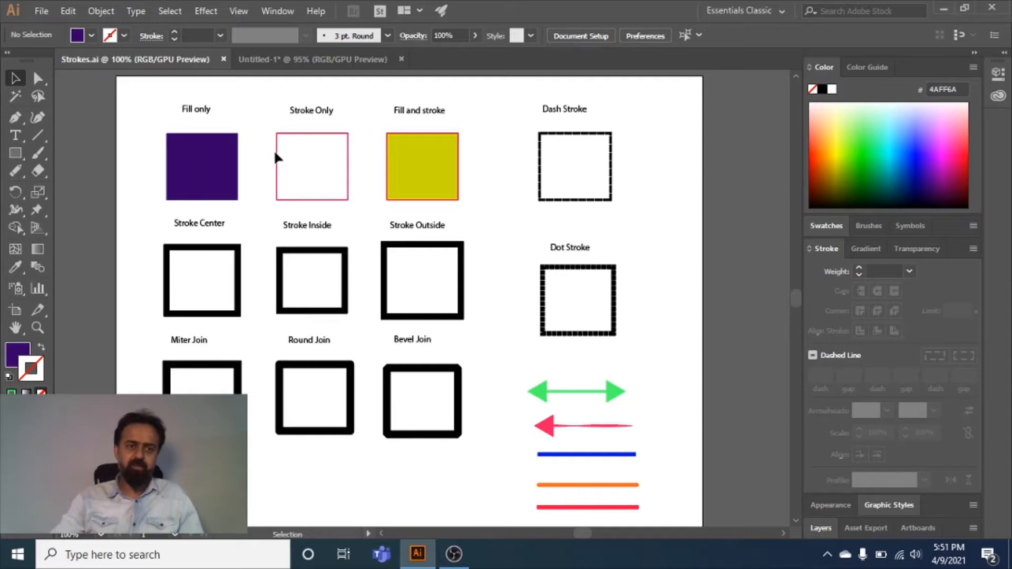
click(312, 165)
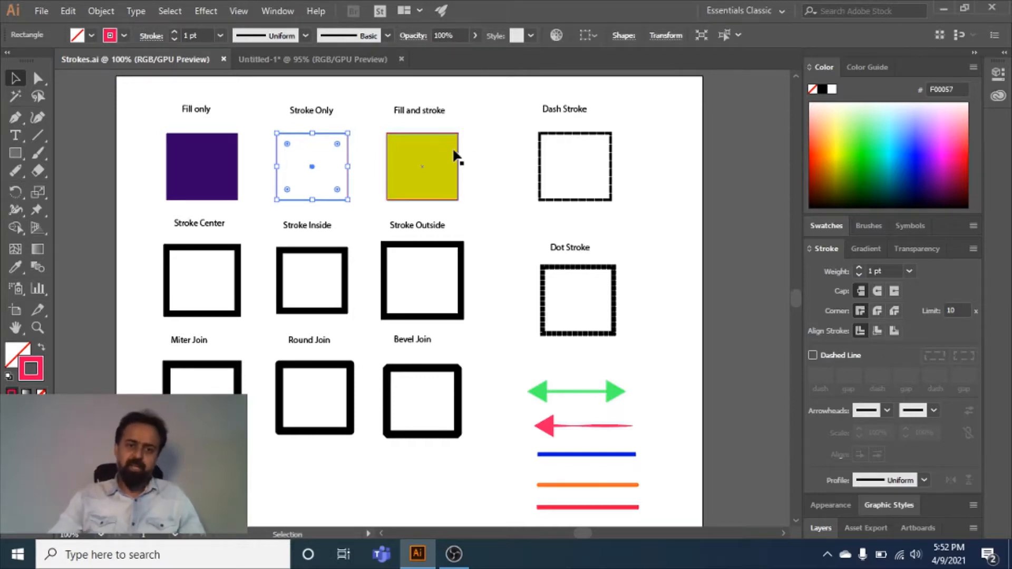
click(422, 164)
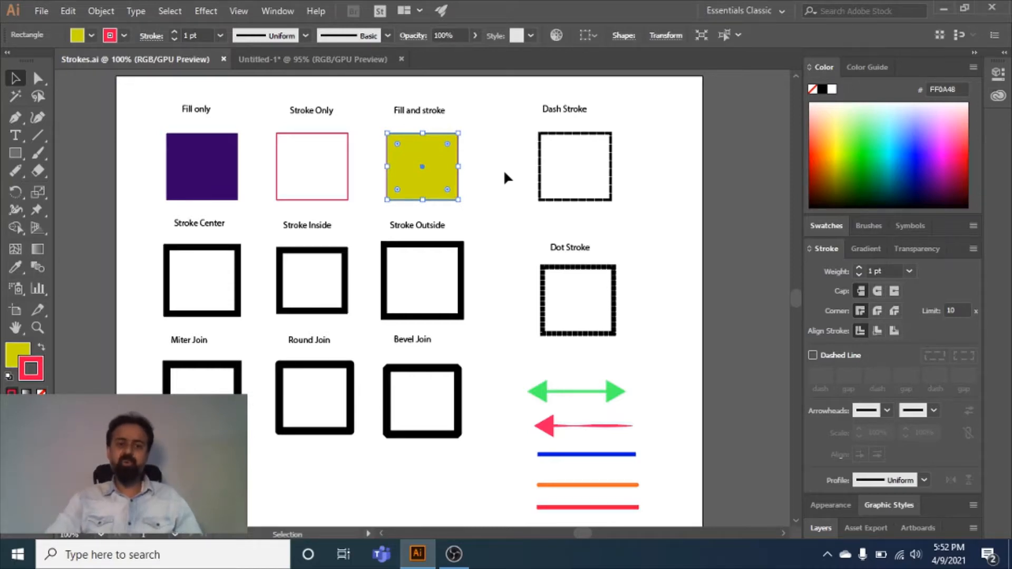
click(504, 169)
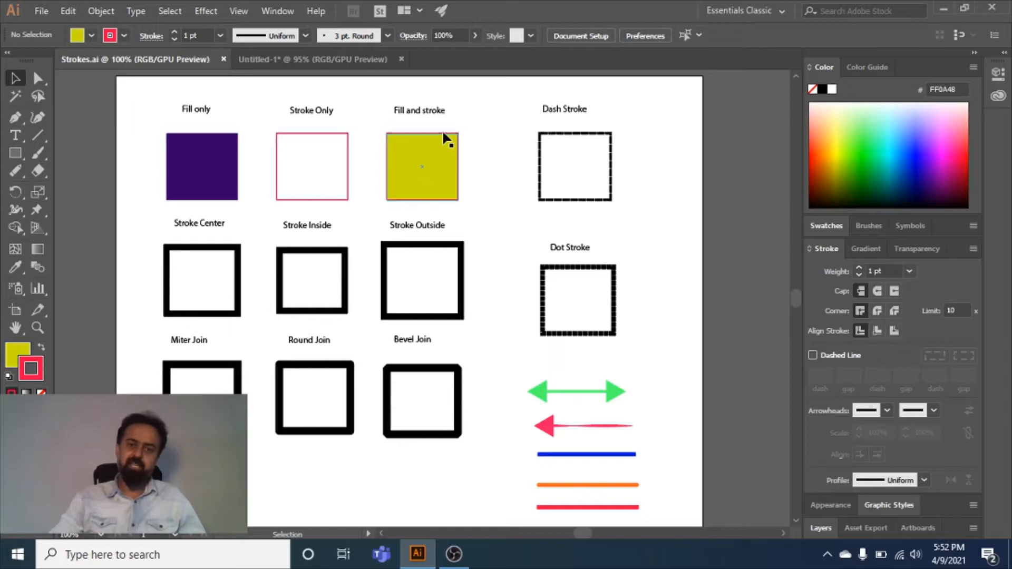
click(421, 164)
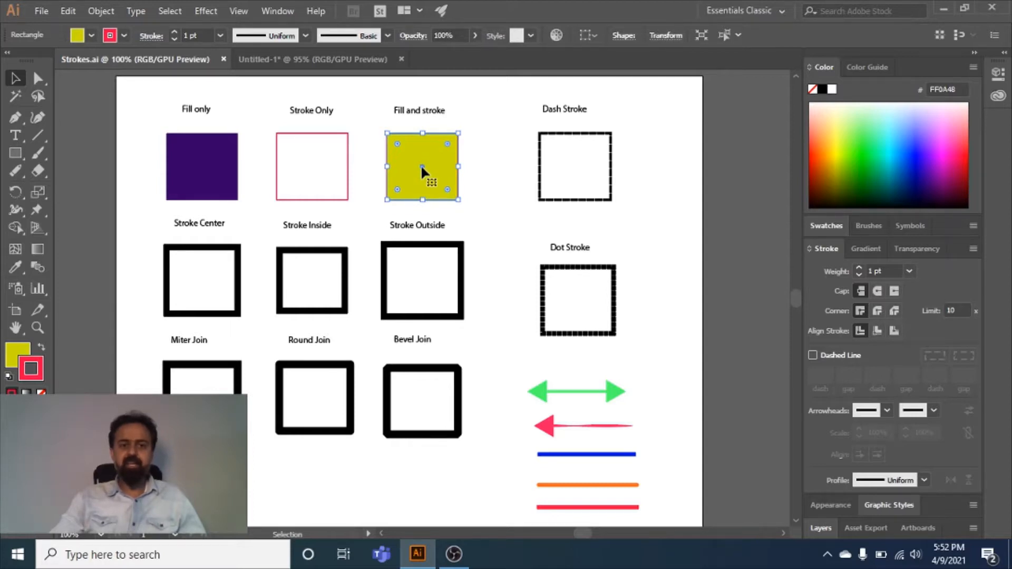
click(498, 159)
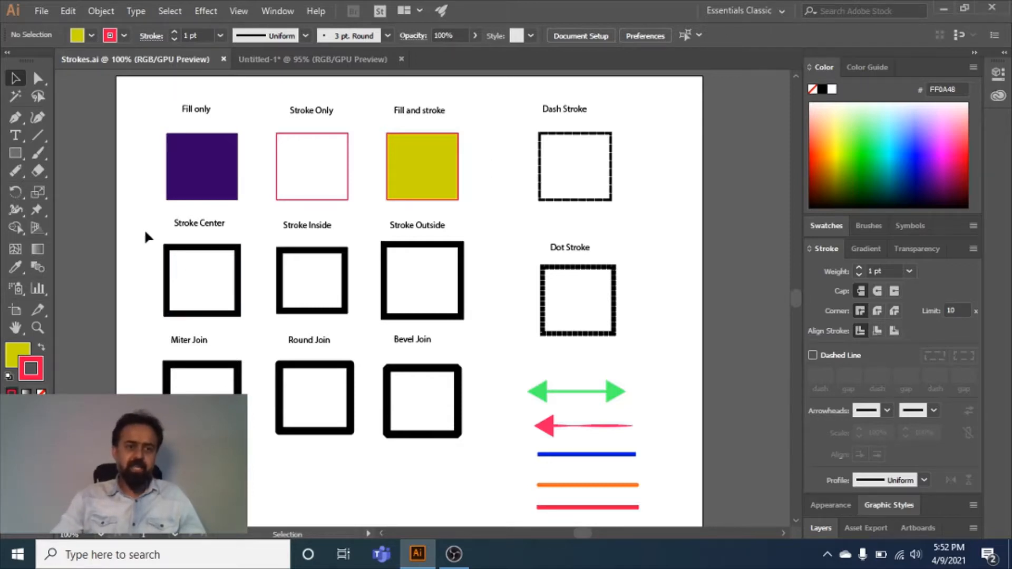
Compare the stroke alignment settings of the Stroke Center, Stroke Inside and Stroke Outside squares.
click(202, 277)
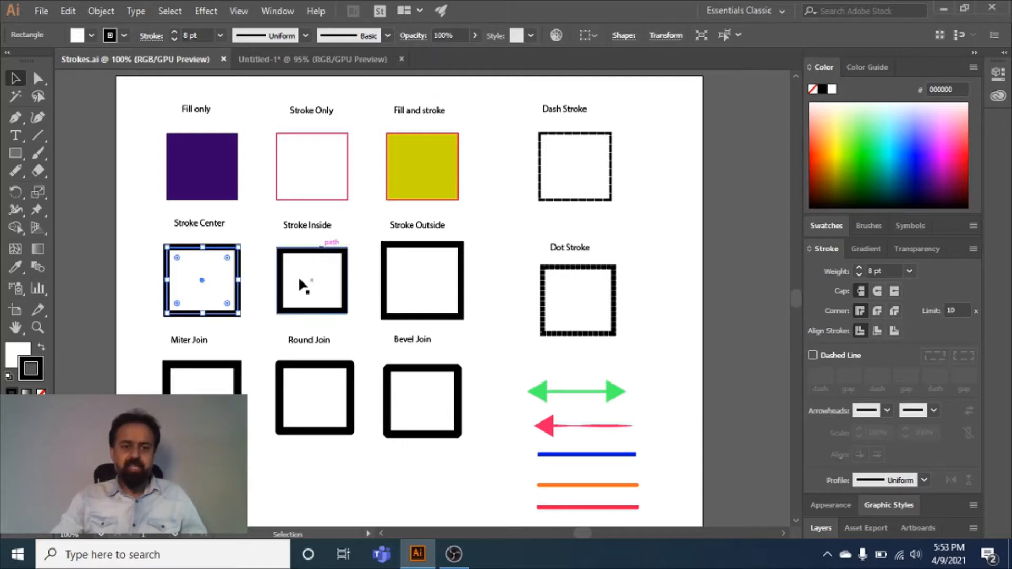
click(310, 284)
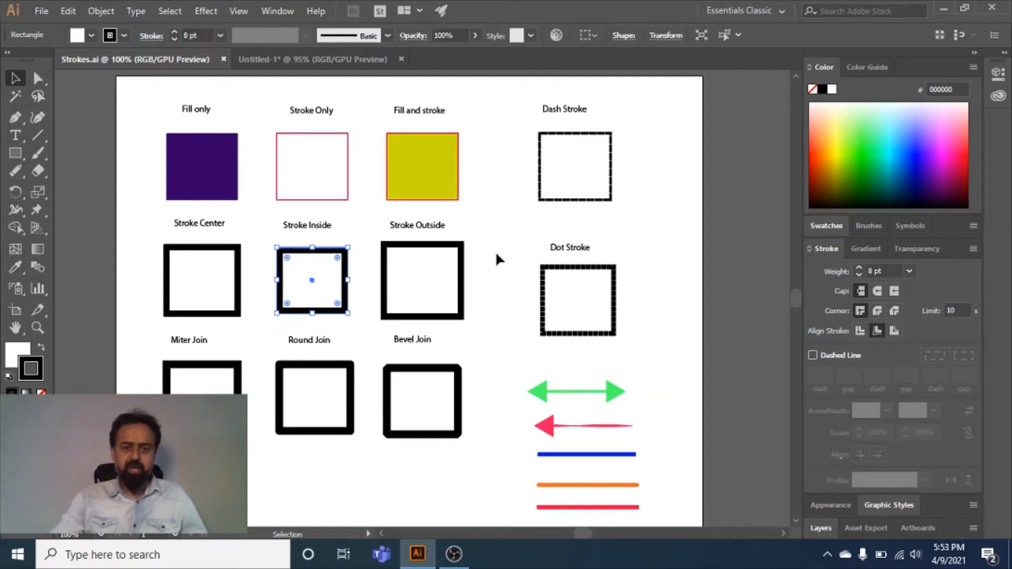
click(421, 279)
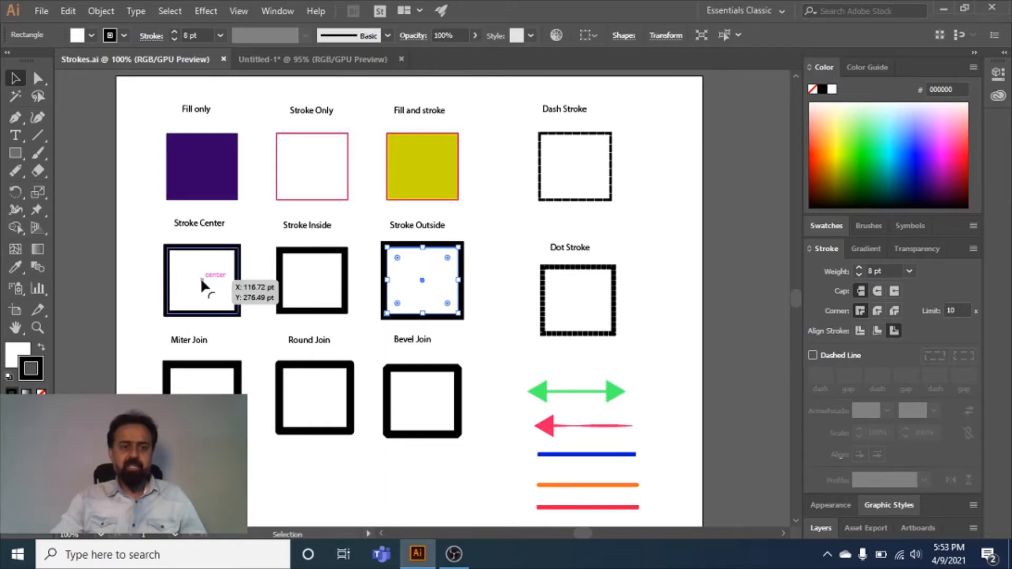
click(298, 280)
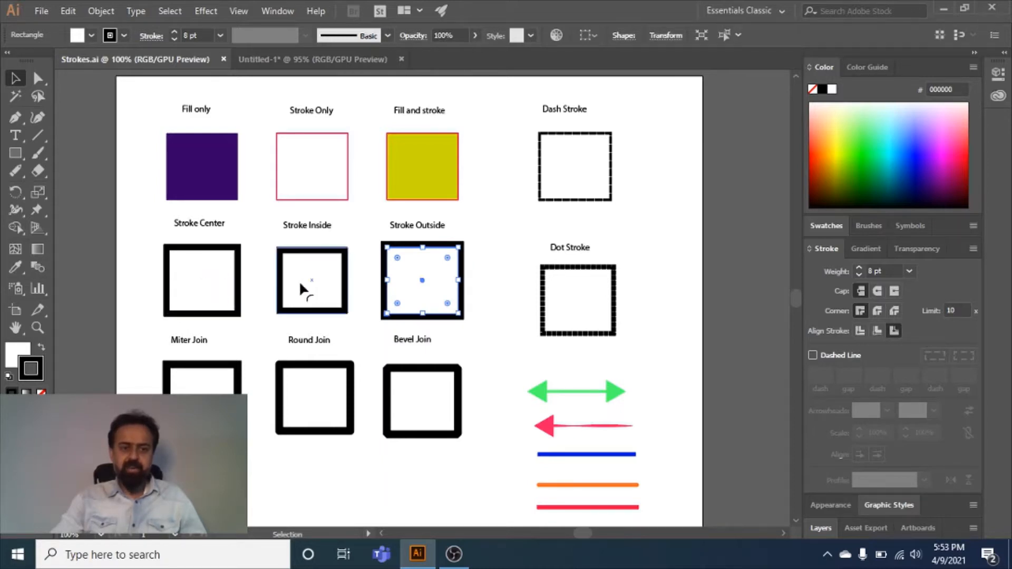
click(416, 278)
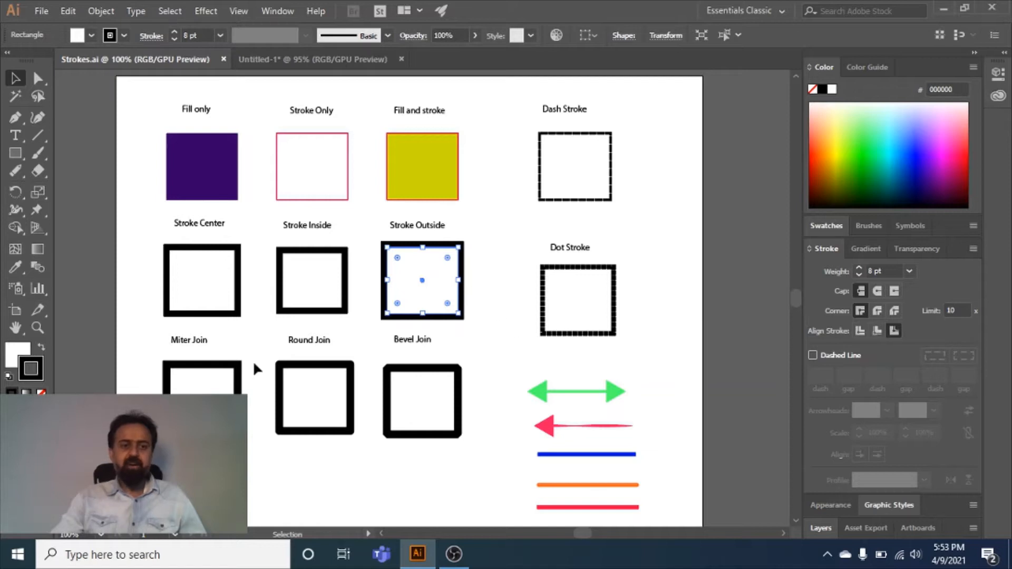
Compare the corner settings of the Miter Join, Round Join and Bevel Join squares, and clear the selection.
click(165, 390)
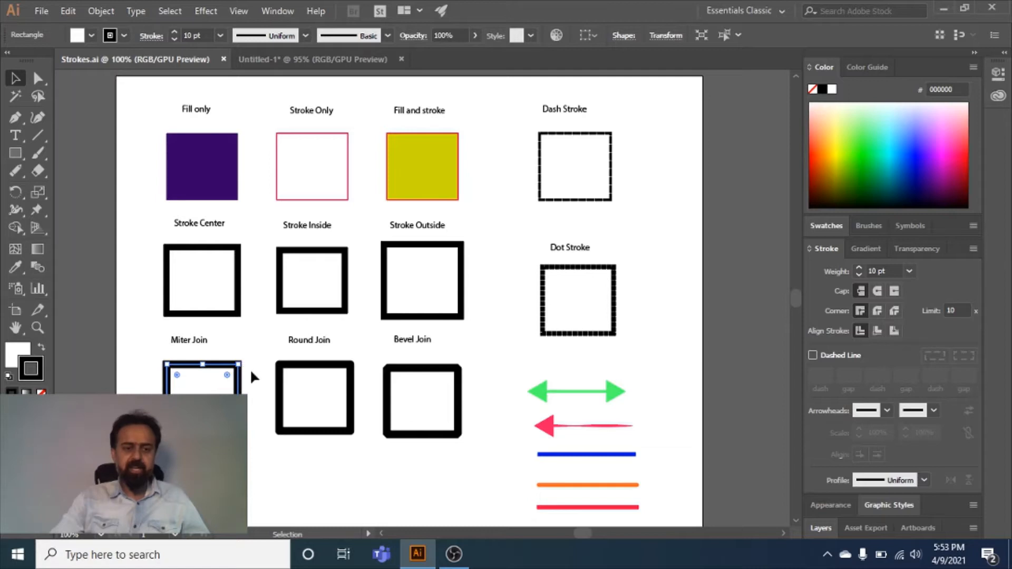
click(312, 397)
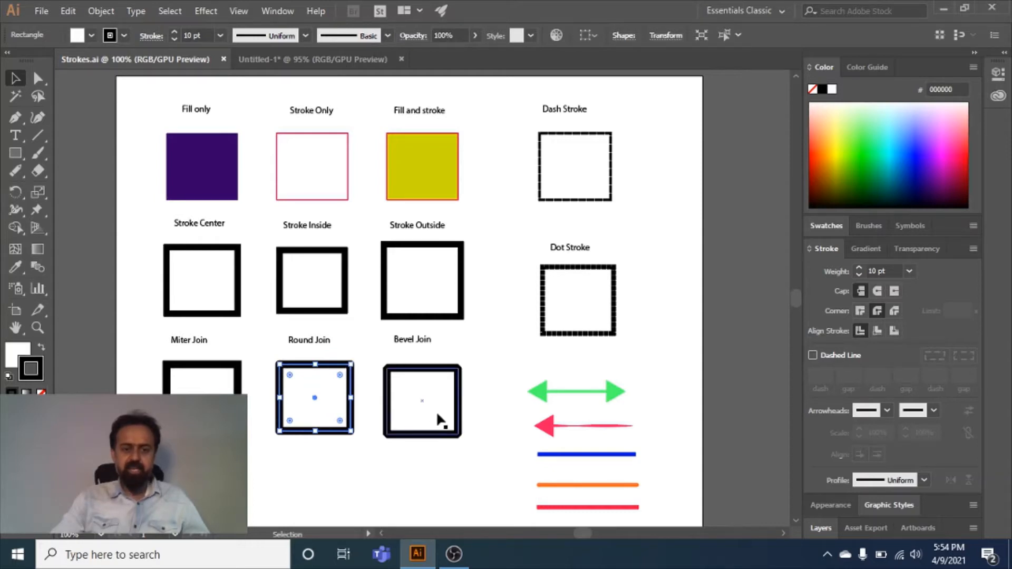
click(420, 401)
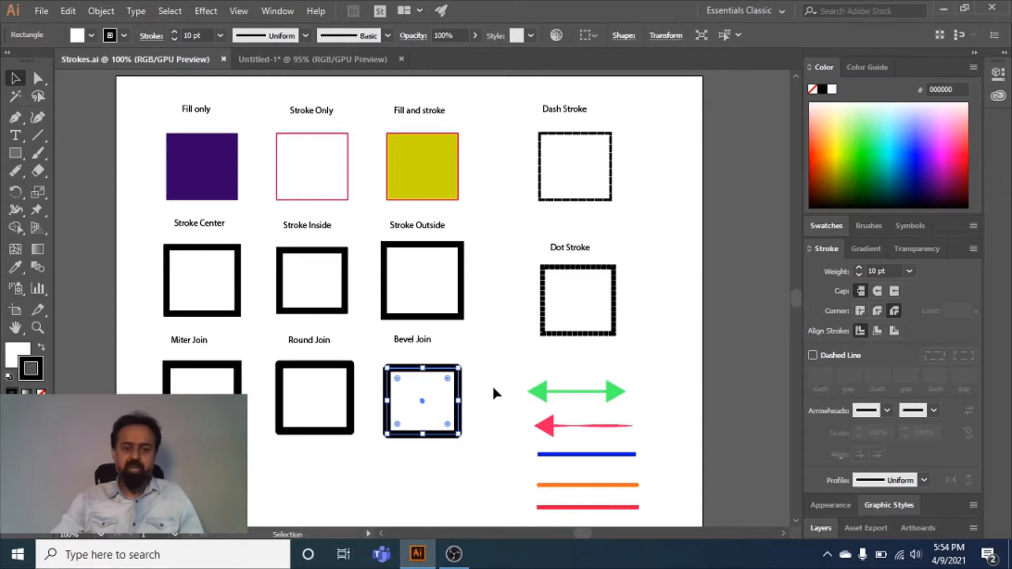
click(311, 470)
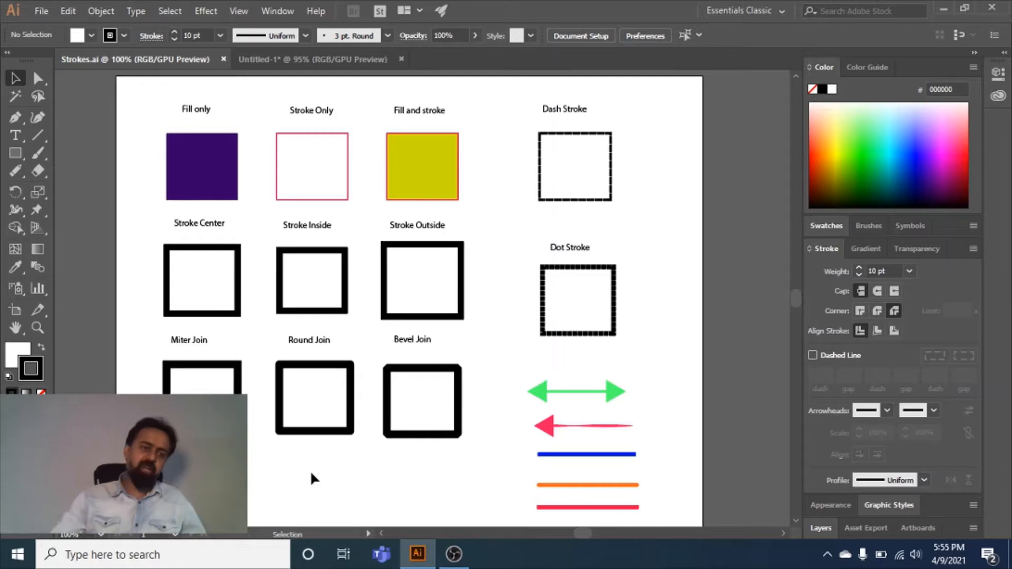
Set the default fill to None with nothing selected, switching the active colour between stroke and fill.
click(34, 365)
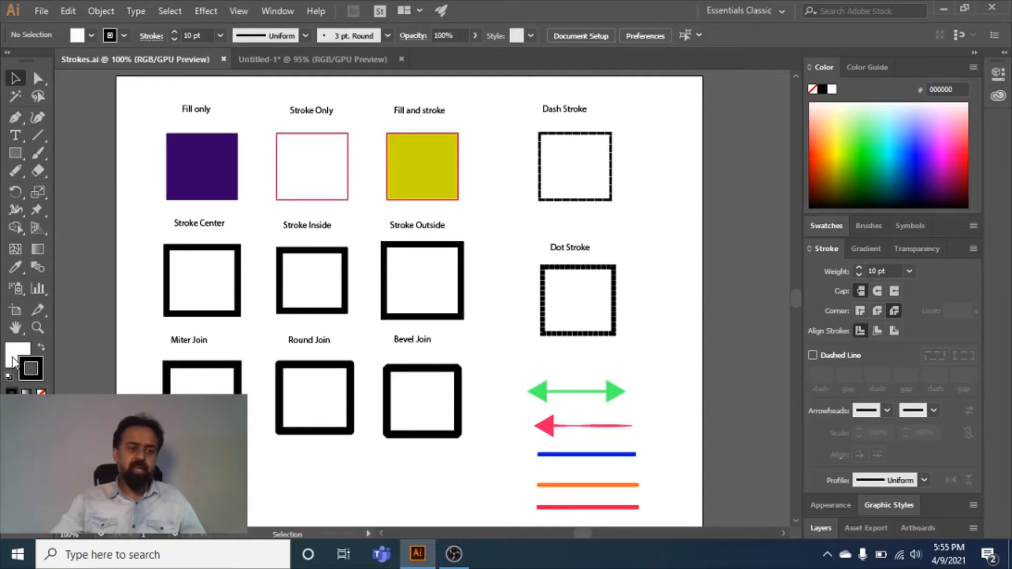
click(15, 359)
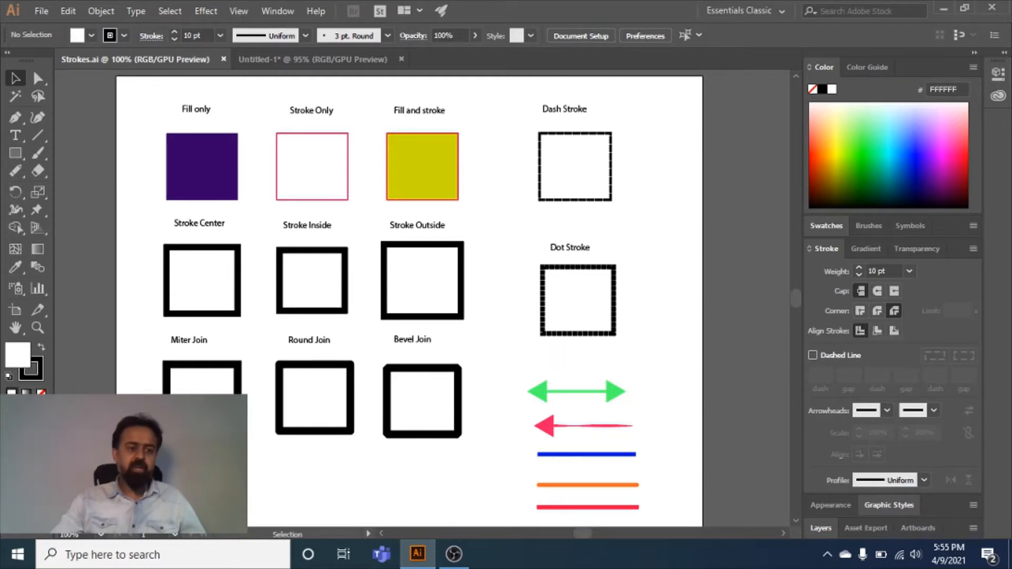
key(slash)
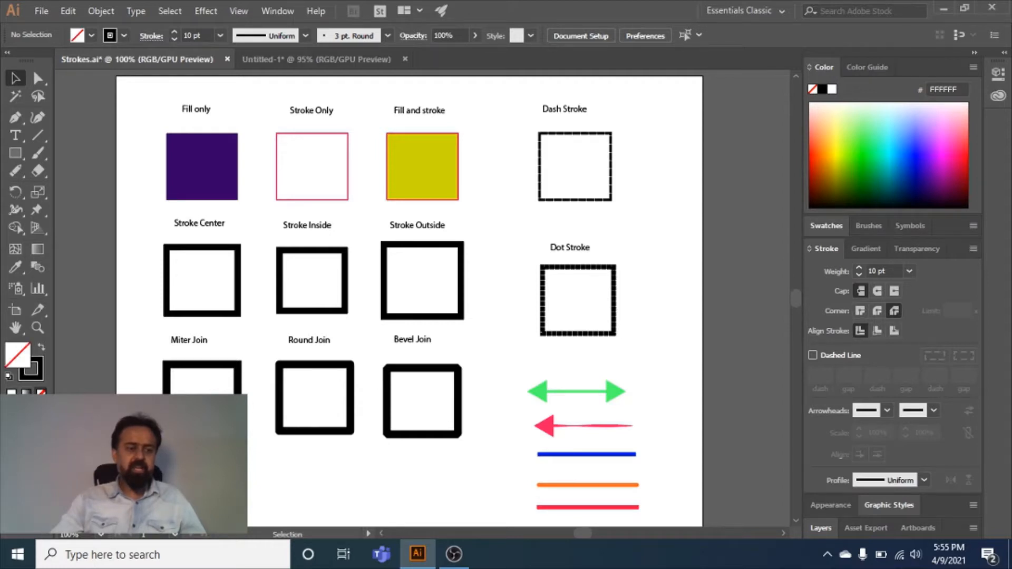
click(41, 371)
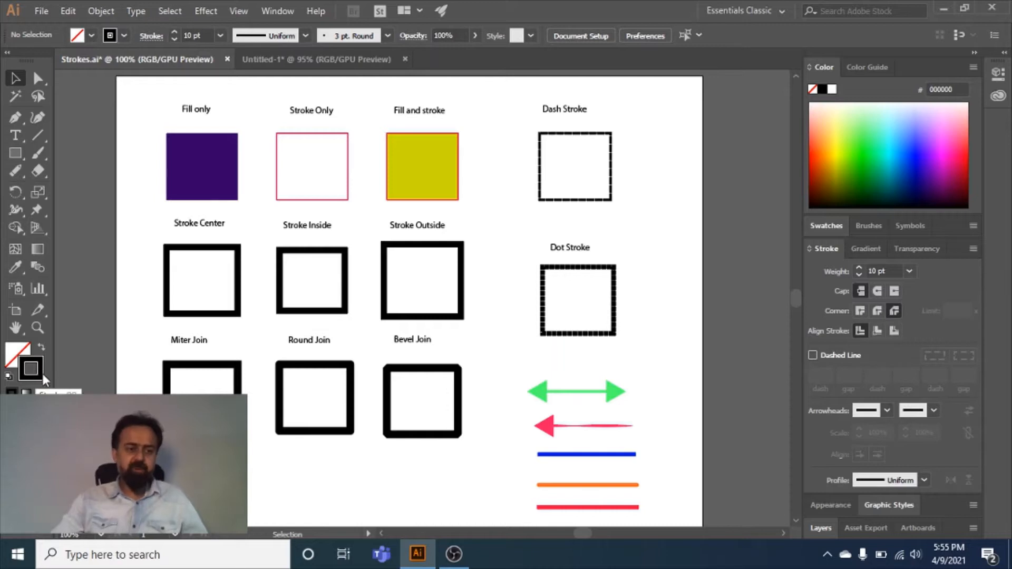
click(15, 356)
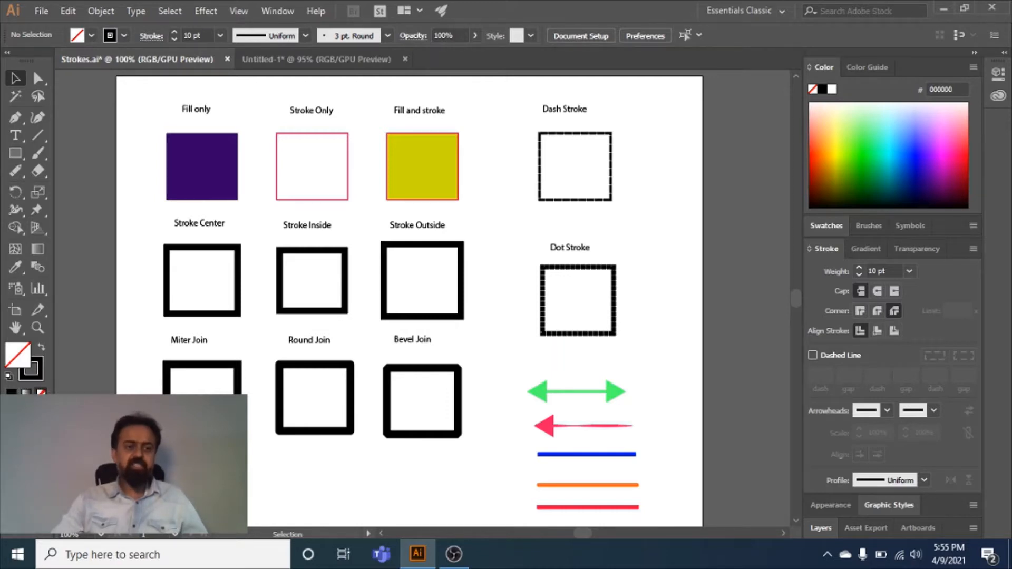
Set the default stroke to None and the default fill to solid black.
click(39, 378)
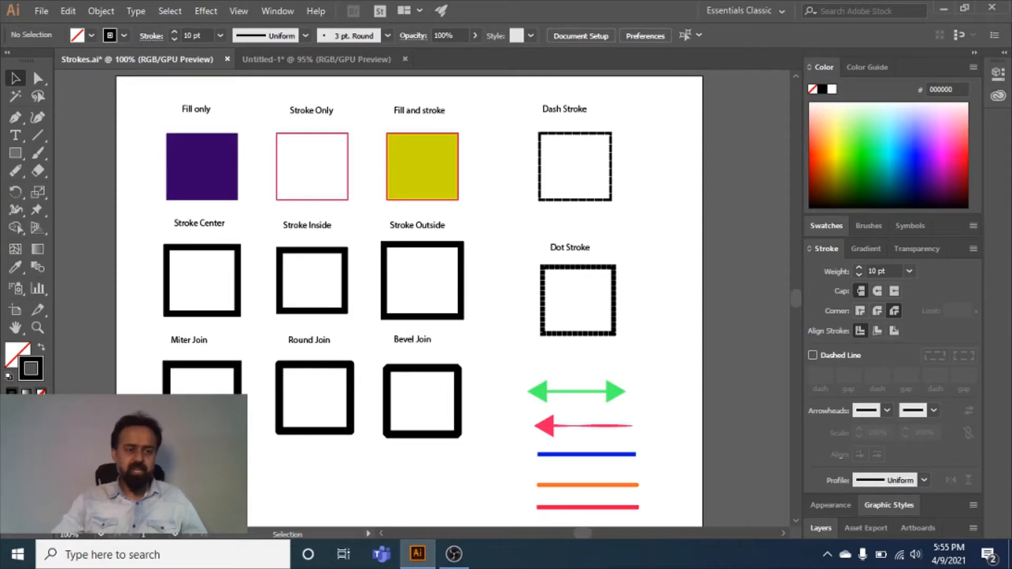
click(41, 393)
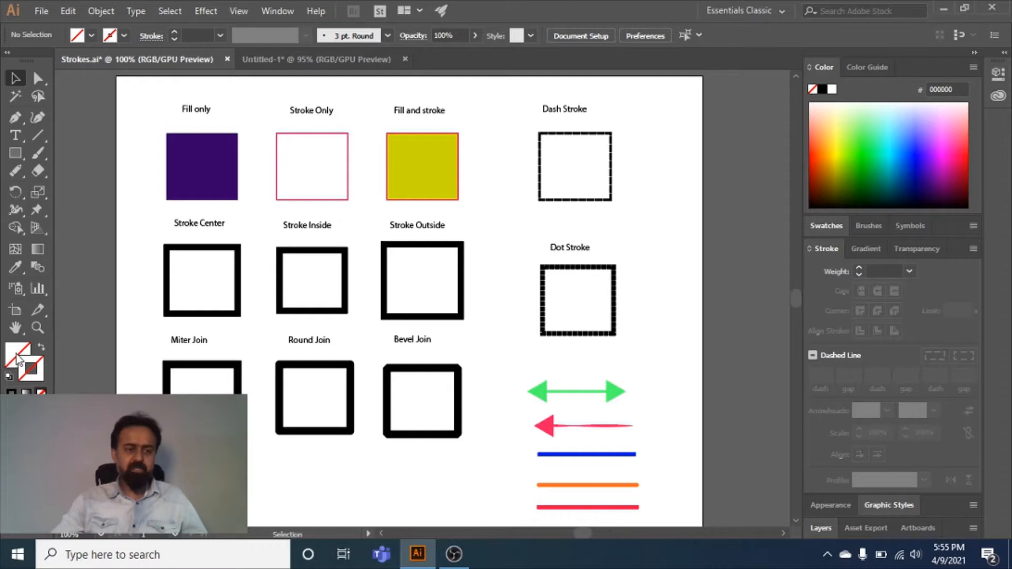
click(17, 354)
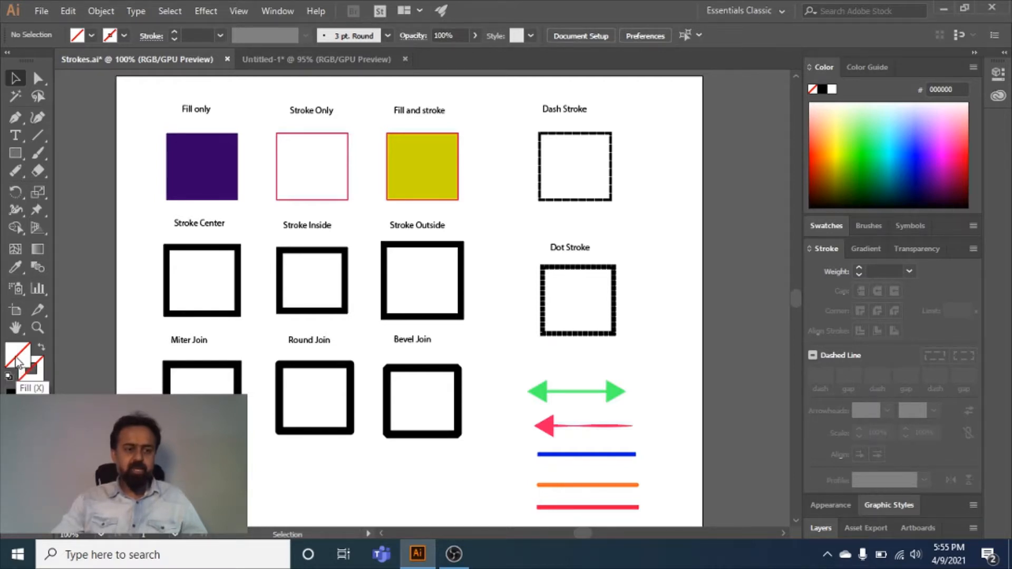
click(10, 391)
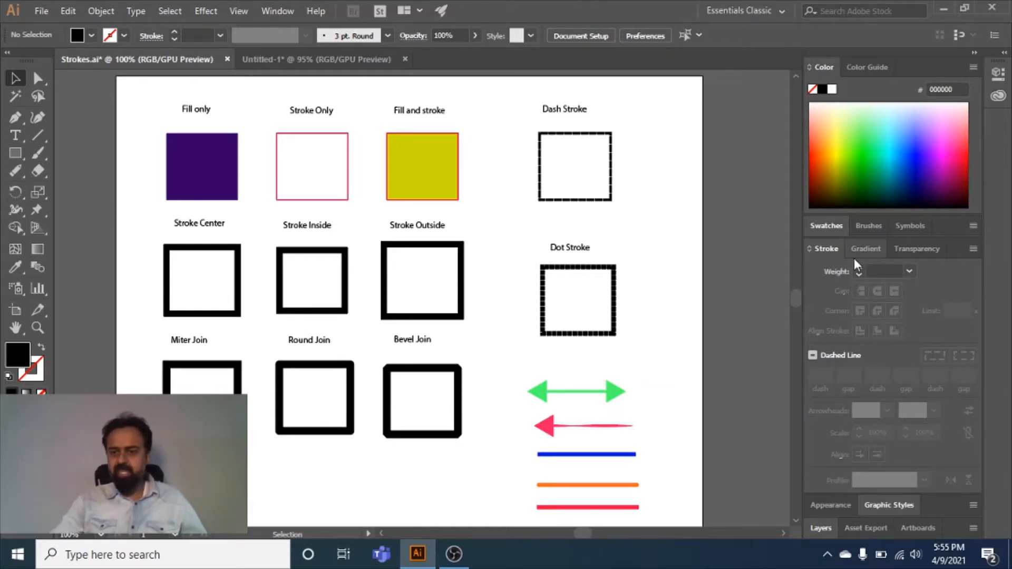
Examine the dash settings of the Dash Stroke and Dot Stroke squares, turning the Dot Stroke square's dashed line off and on again.
click(566, 176)
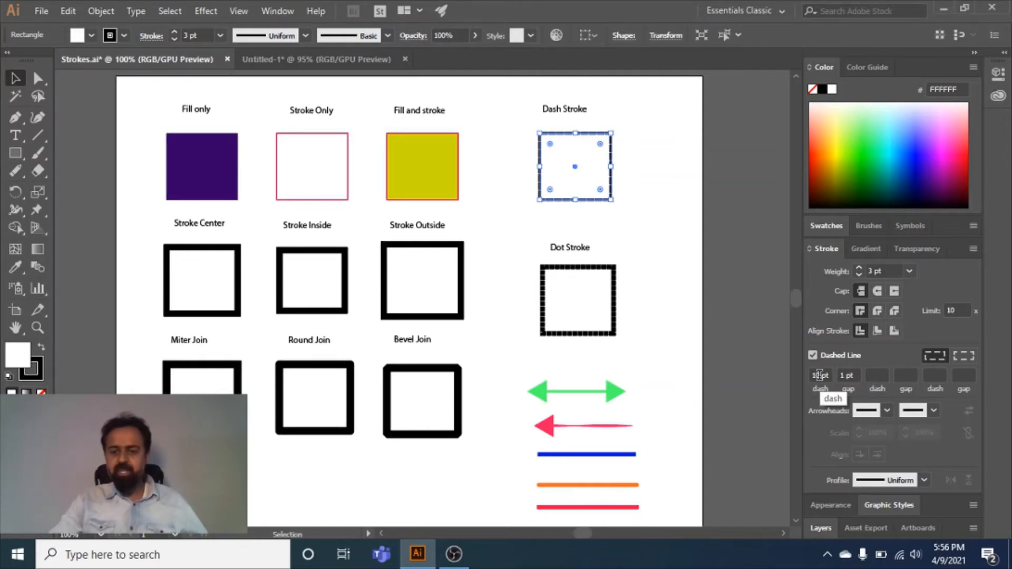
click(579, 298)
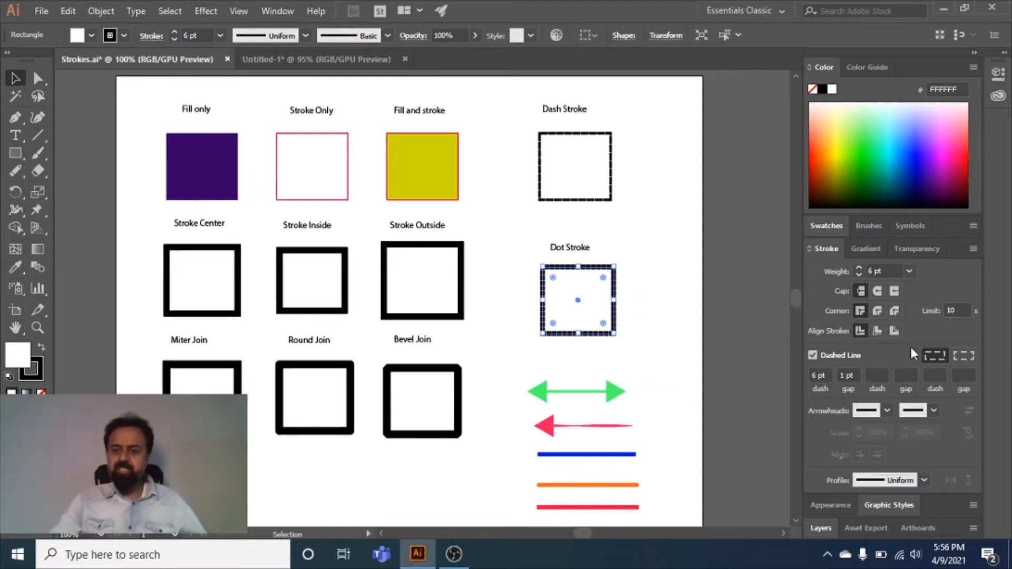
click(813, 356)
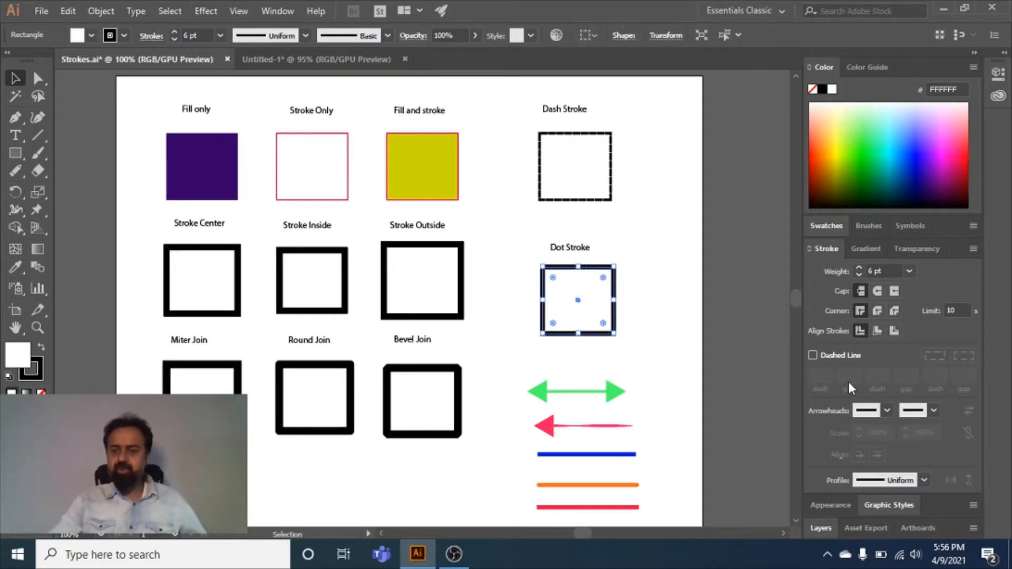
click(812, 355)
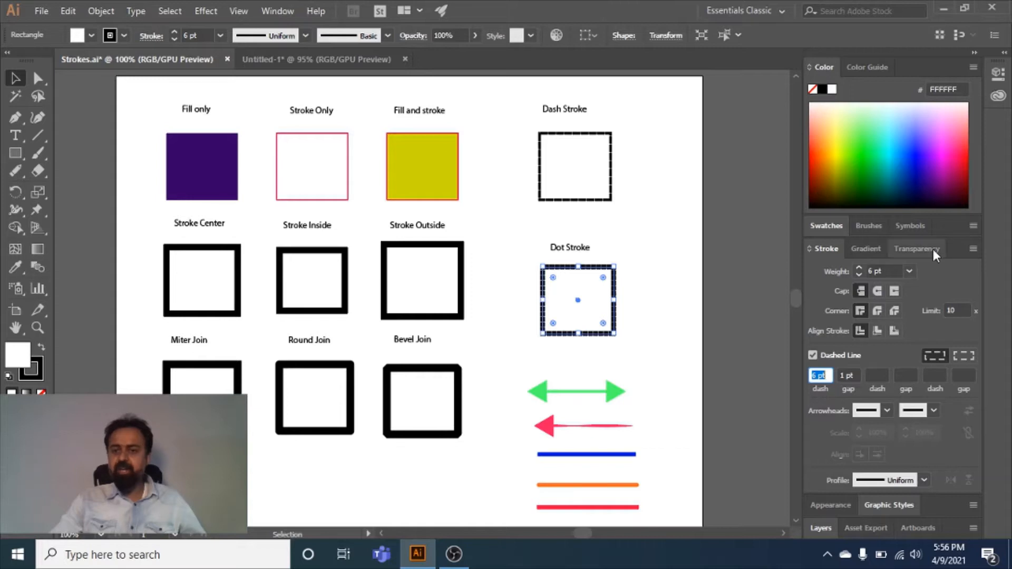
Set the Dot Stroke square's stroke weight to 8 pt and its dash length to 8 pt, and deselect it.
click(909, 272)
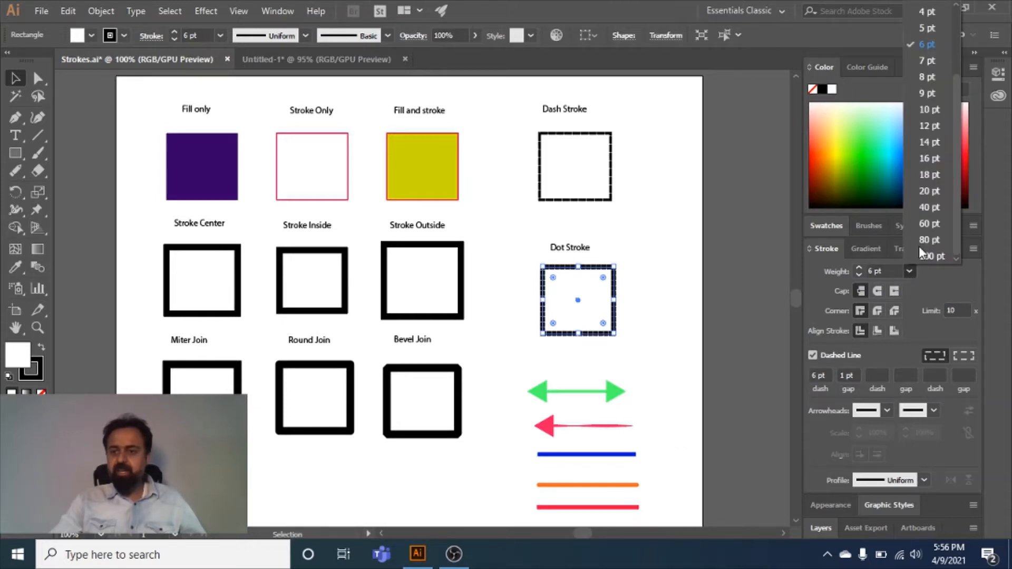
click(931, 78)
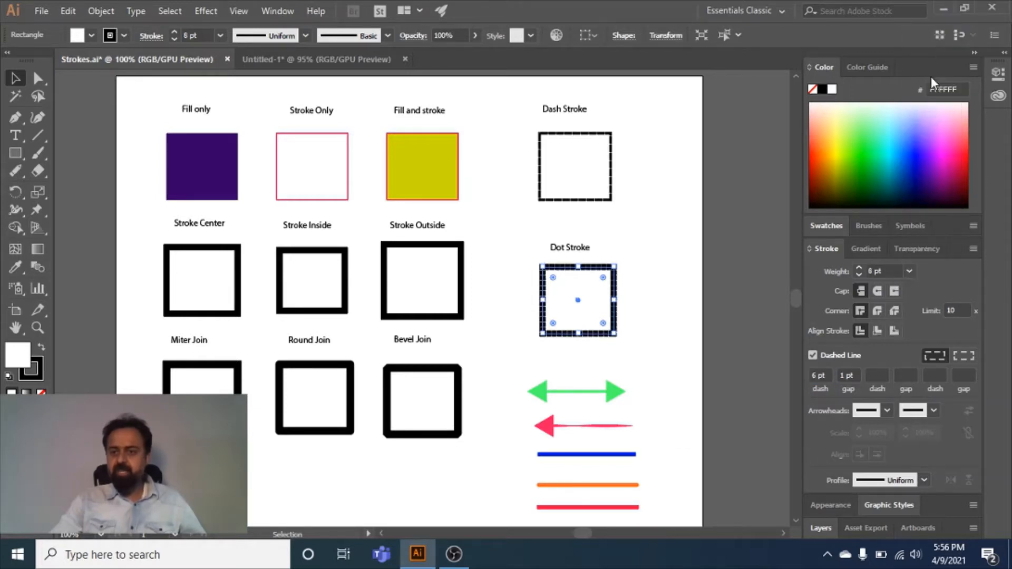
click(817, 376)
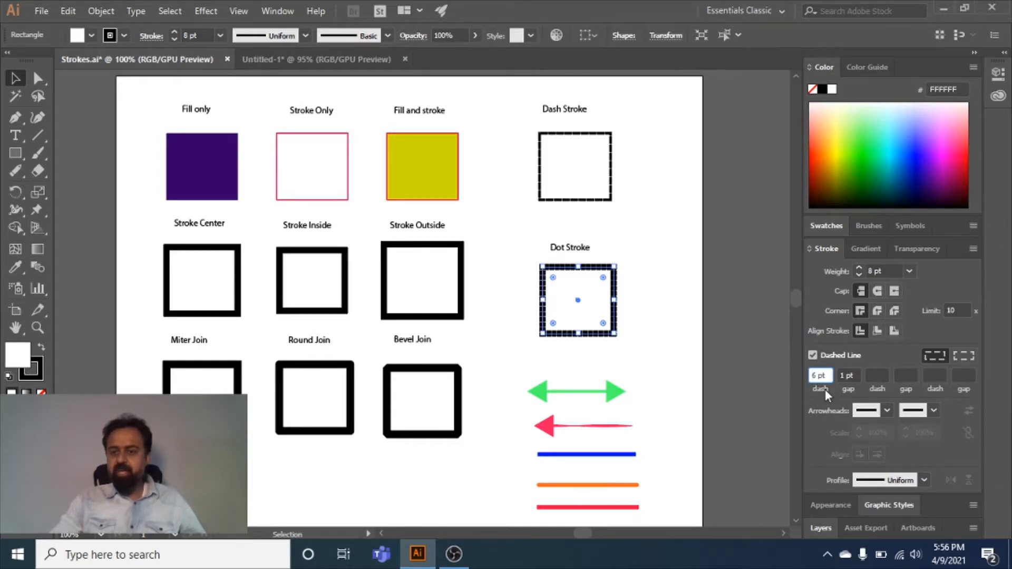
key(BackSpace)
text(8)
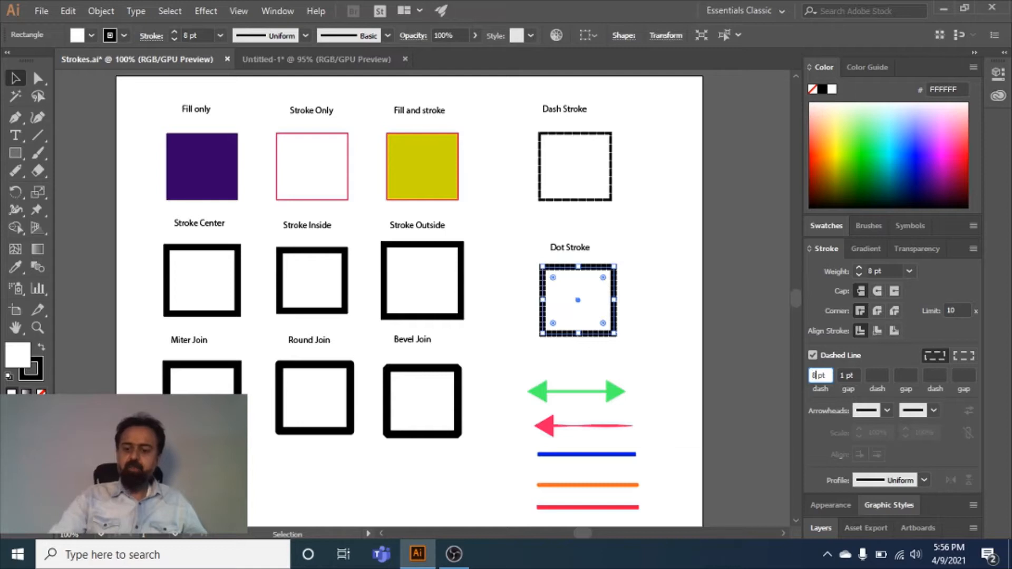
key(Return)
click(640, 324)
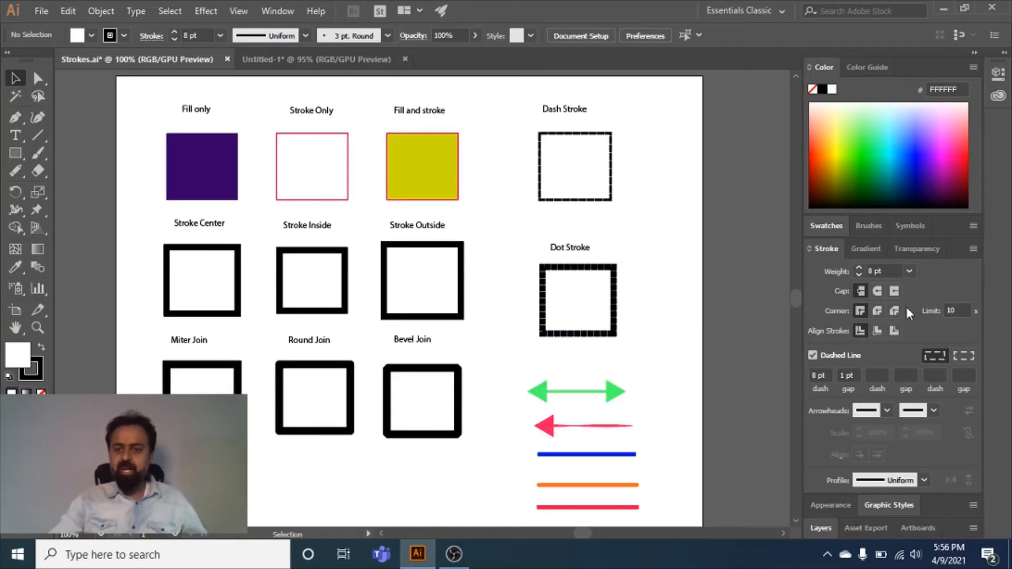
With nothing selected, set the default stroke weight to 4 pt and the dash length to 4 pt.
click(910, 271)
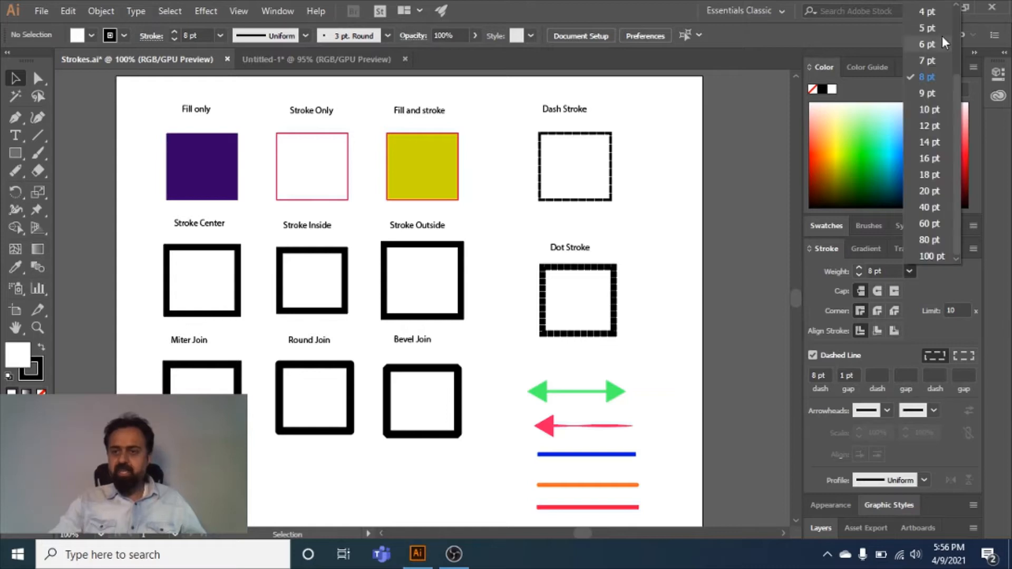
click(928, 12)
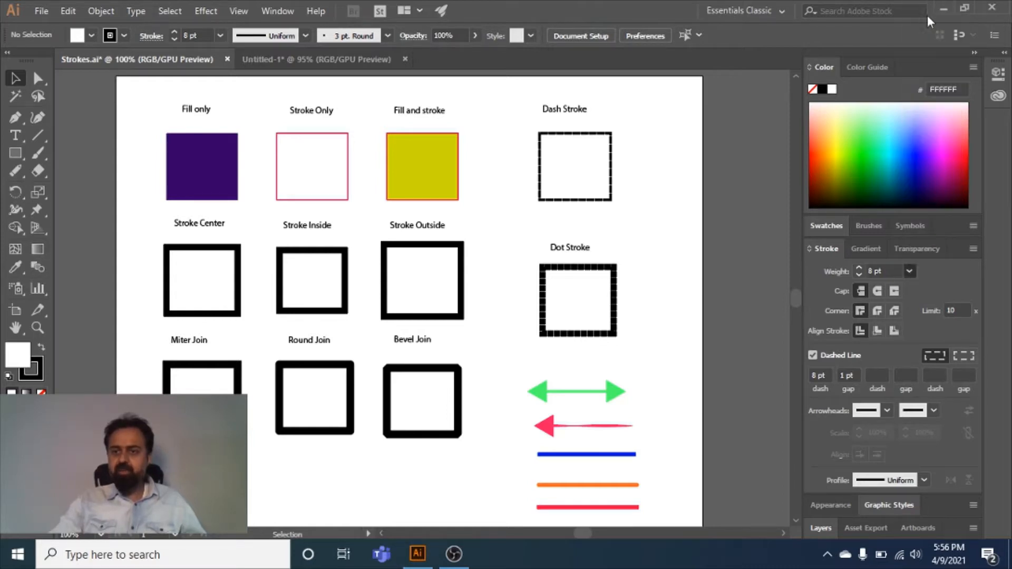
click(814, 376)
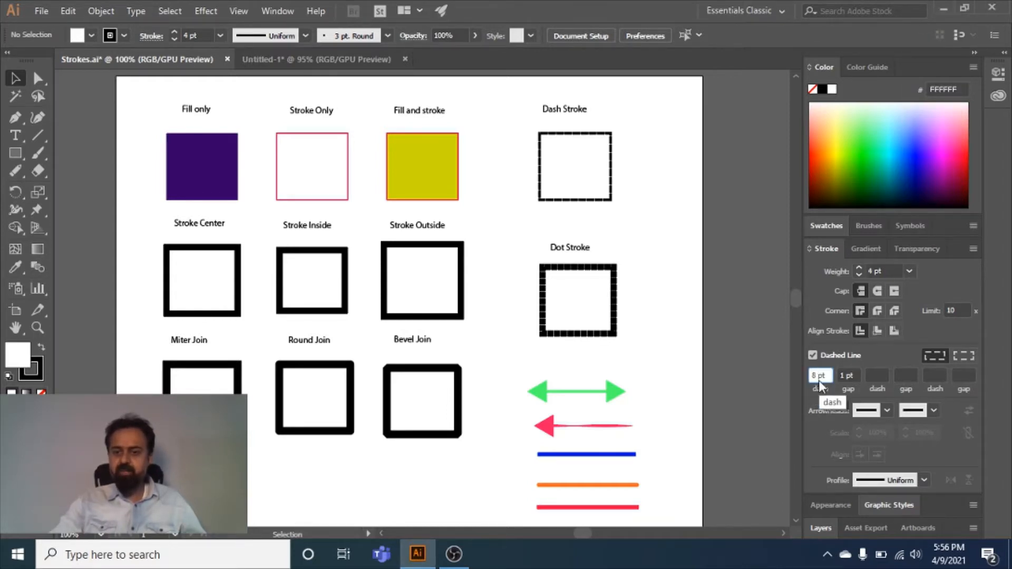
key(Delete)
text(4)
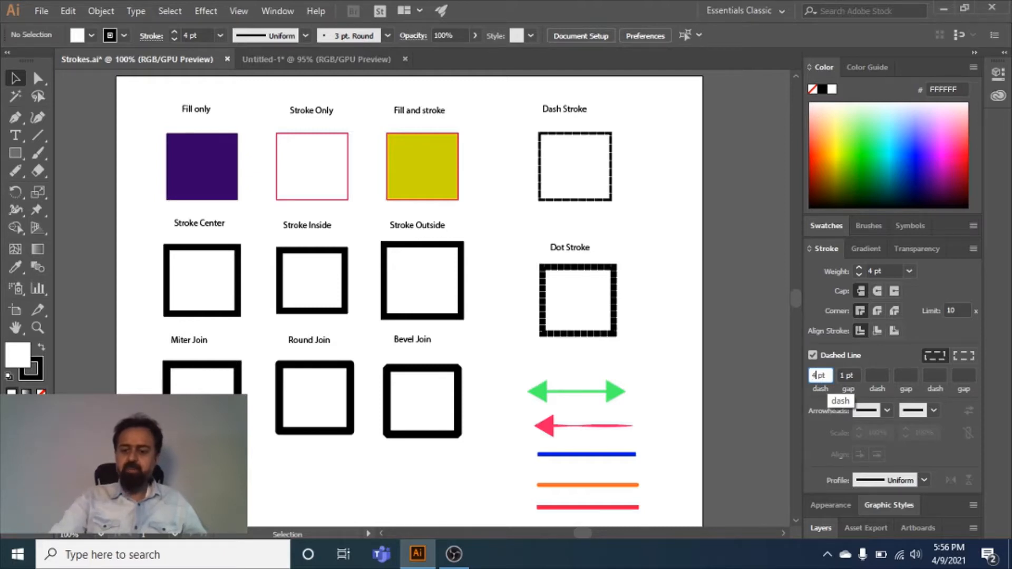
click(696, 358)
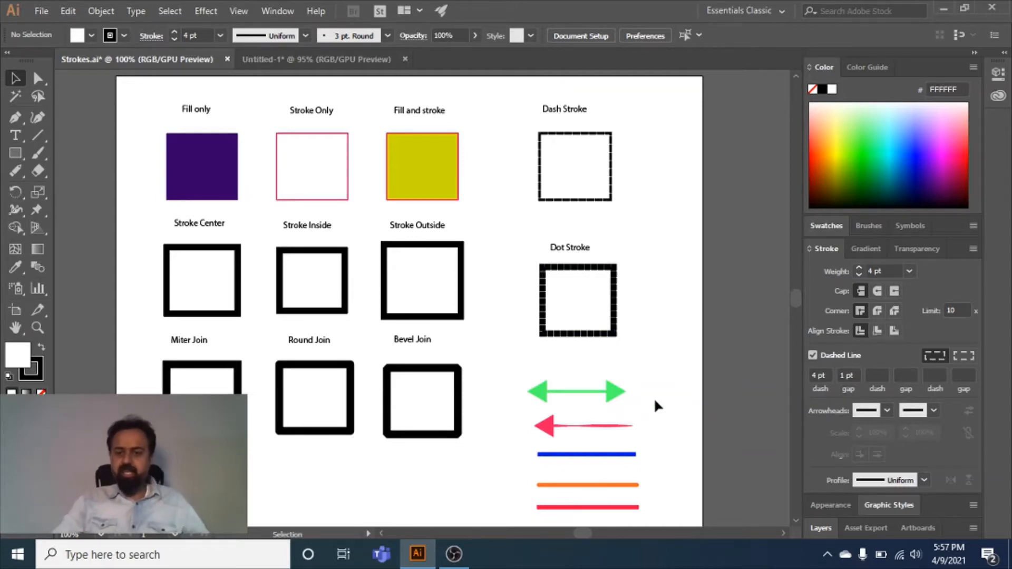
Try Arrow 8, Arrow 13 and Arrow 18 as the green line's start arrowhead, settling on Arrow 24.
click(586, 394)
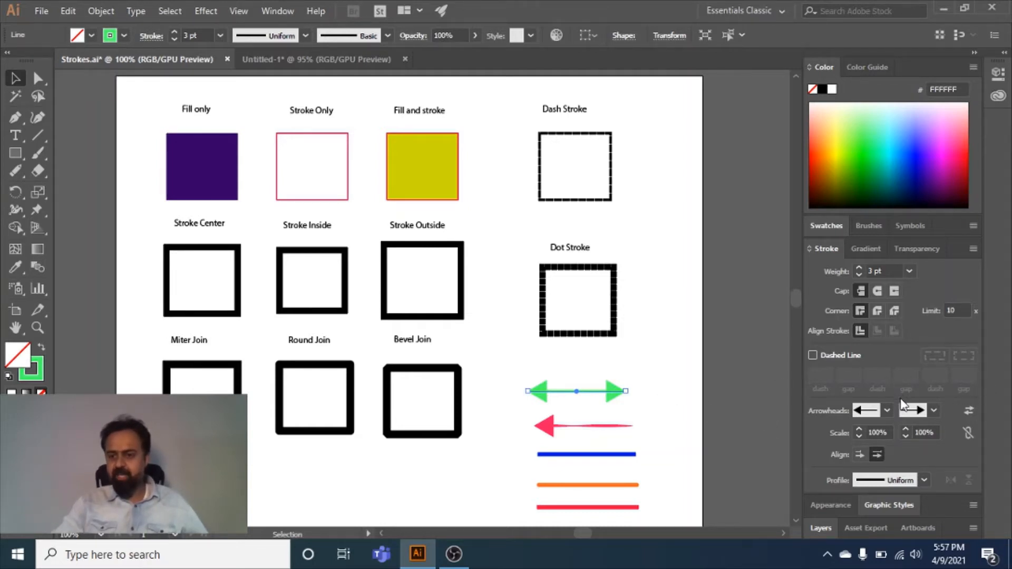
click(887, 411)
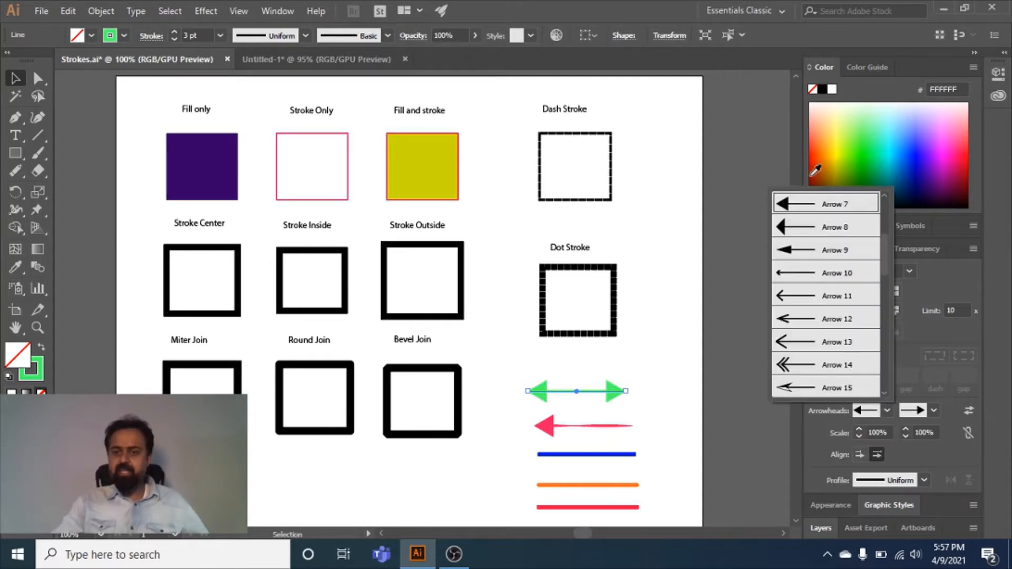
click(818, 227)
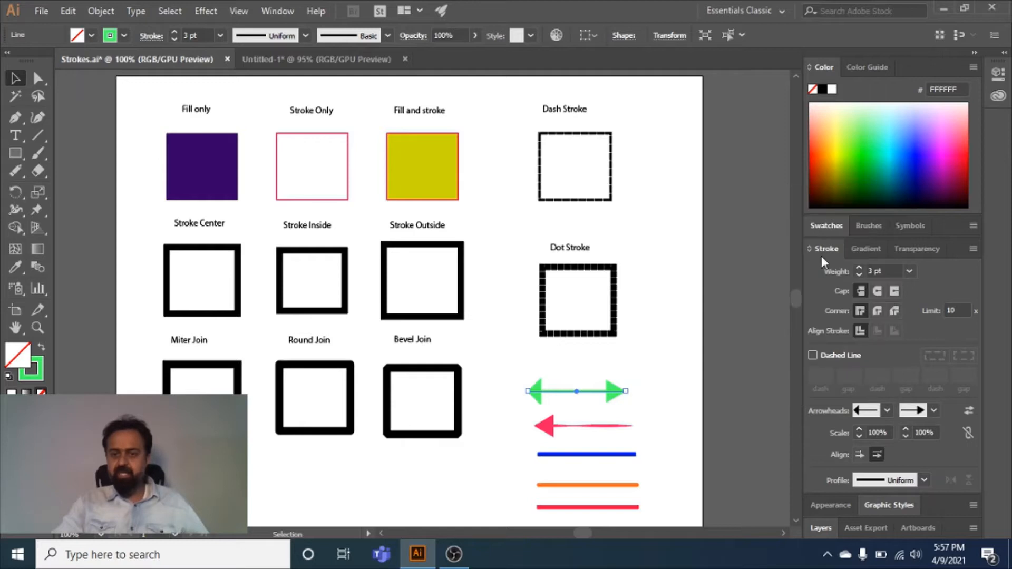
click(887, 411)
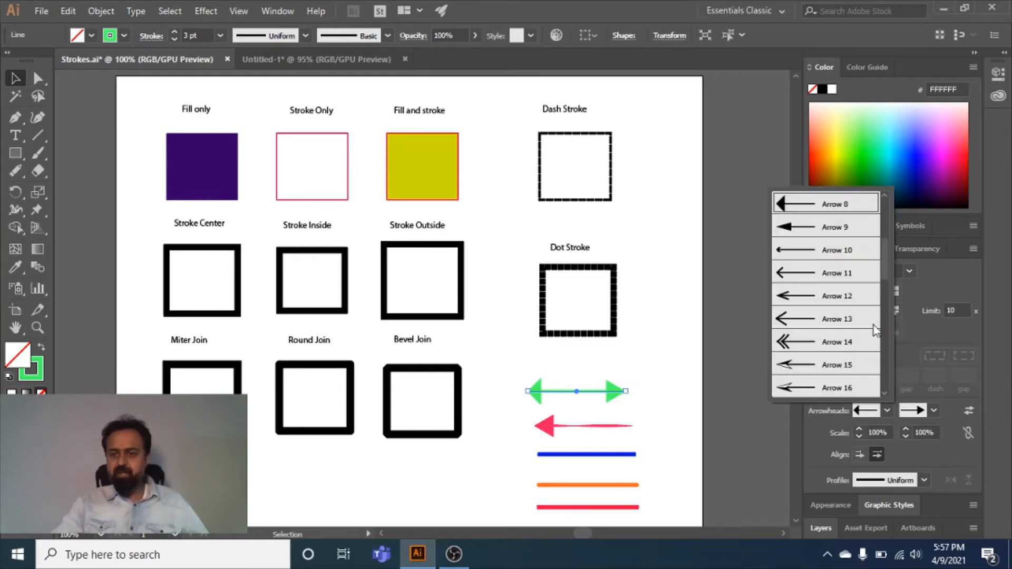
click(810, 324)
click(887, 411)
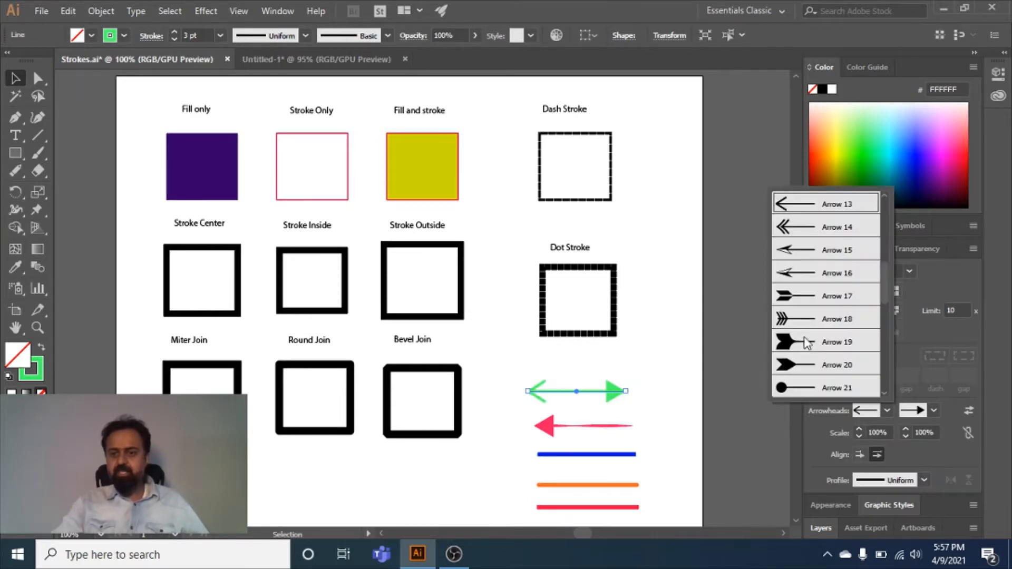
click(810, 321)
click(888, 411)
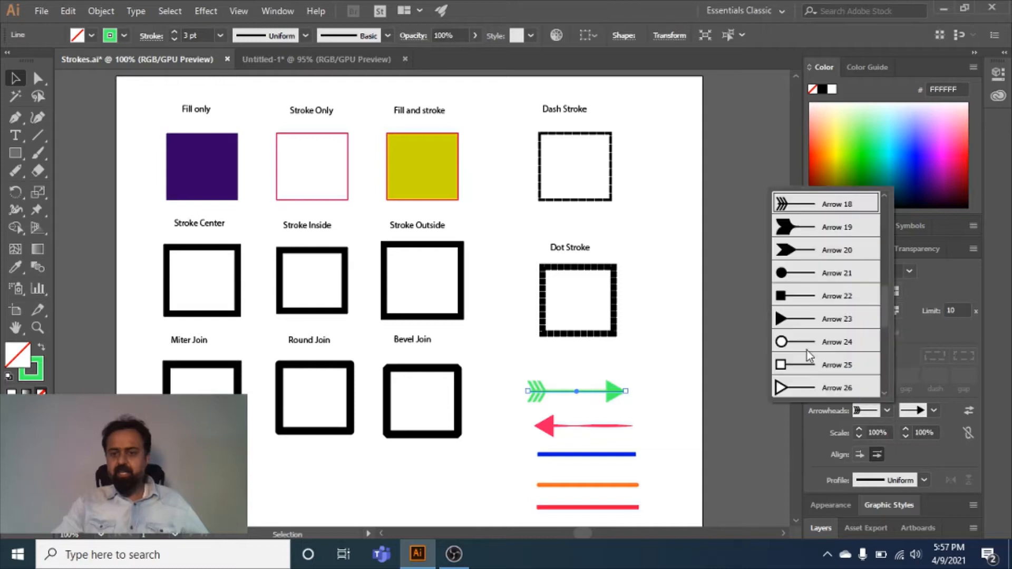
click(802, 345)
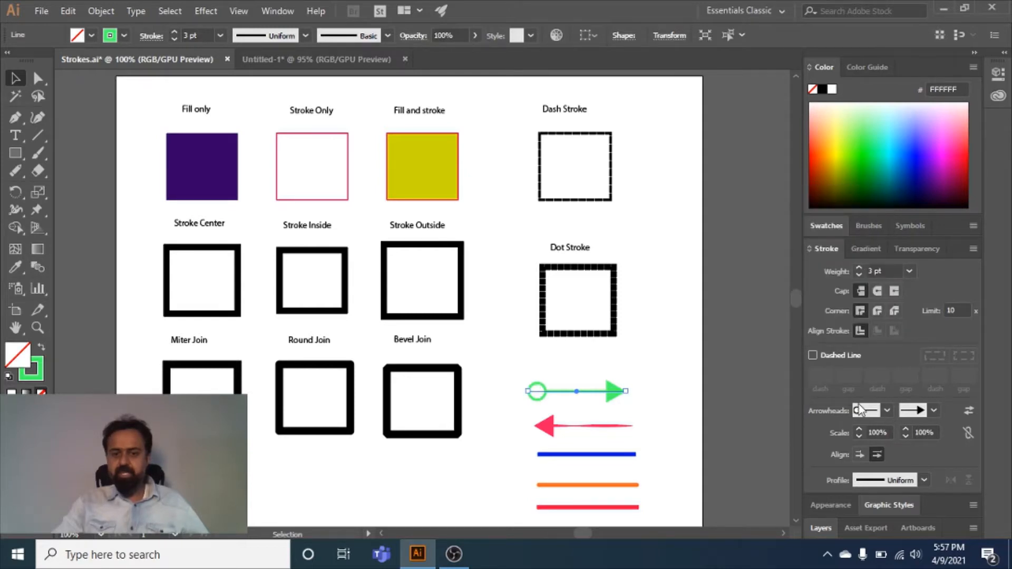
Try Arrow 8 as the green line's end arrowhead, settling on Arrow 14.
click(934, 411)
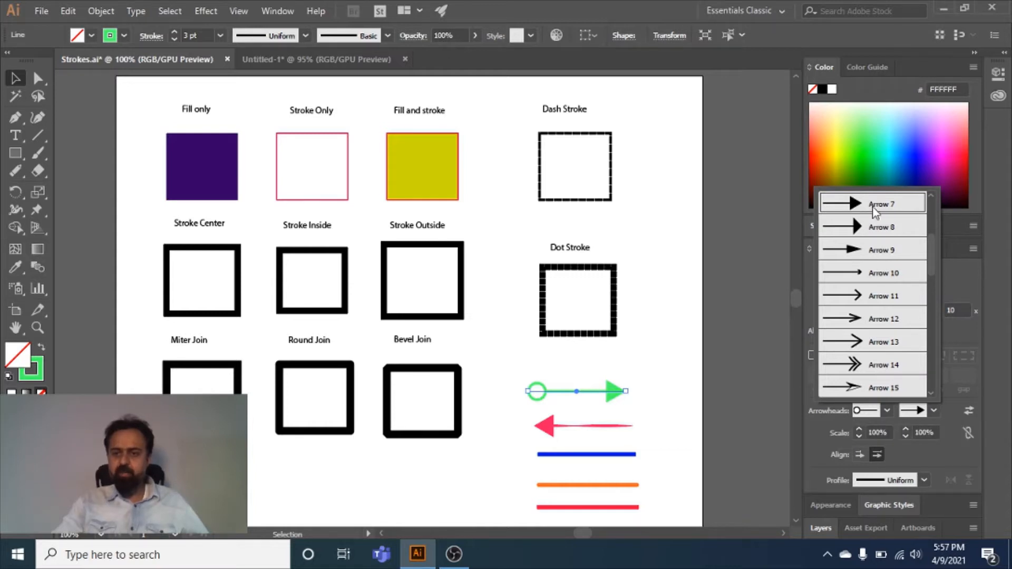
click(875, 227)
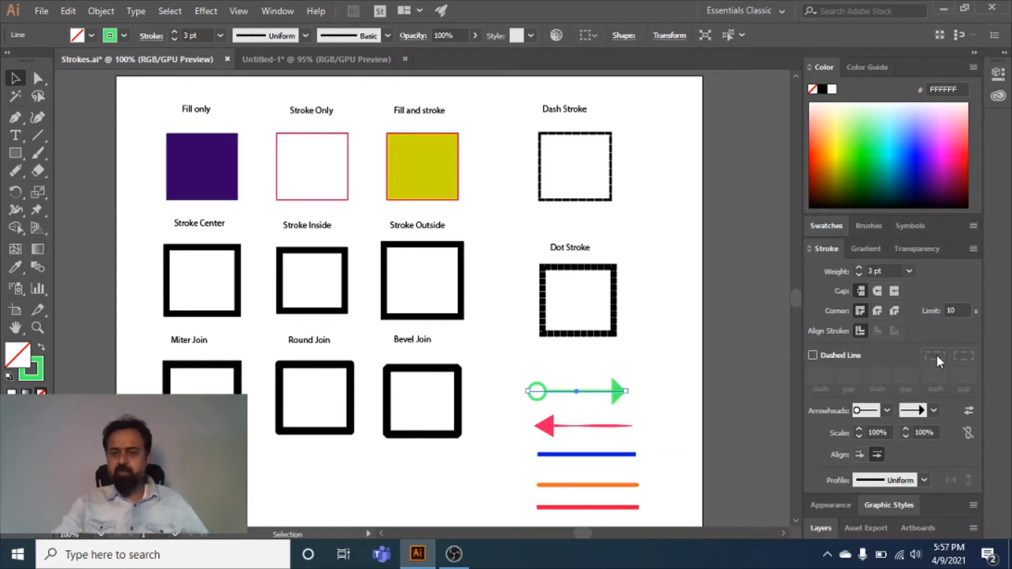
click(933, 411)
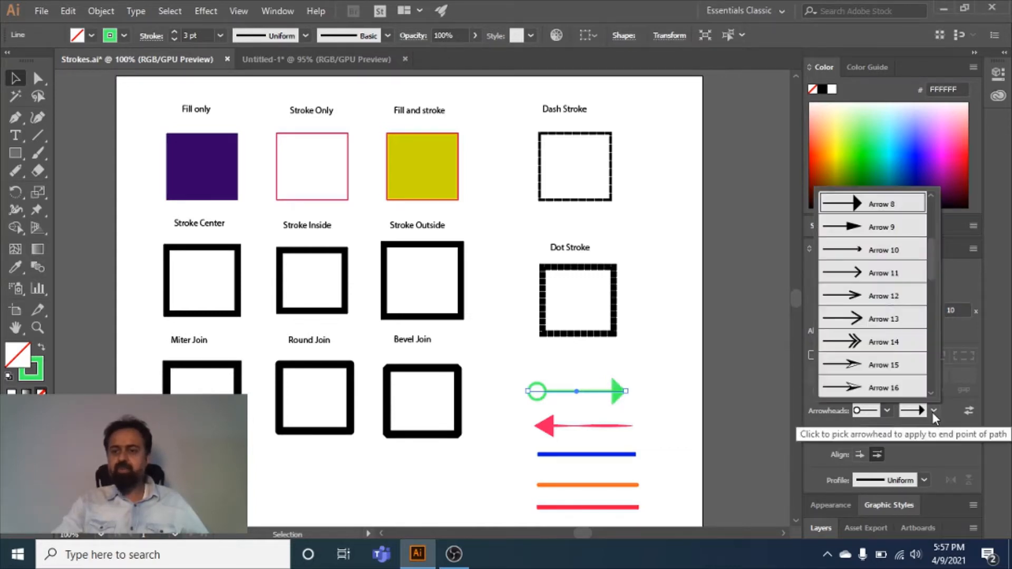
click(870, 342)
Apply Width Profile 5 to the pink arrow line, return it to Width Profile 2 and deselect the line.
click(606, 427)
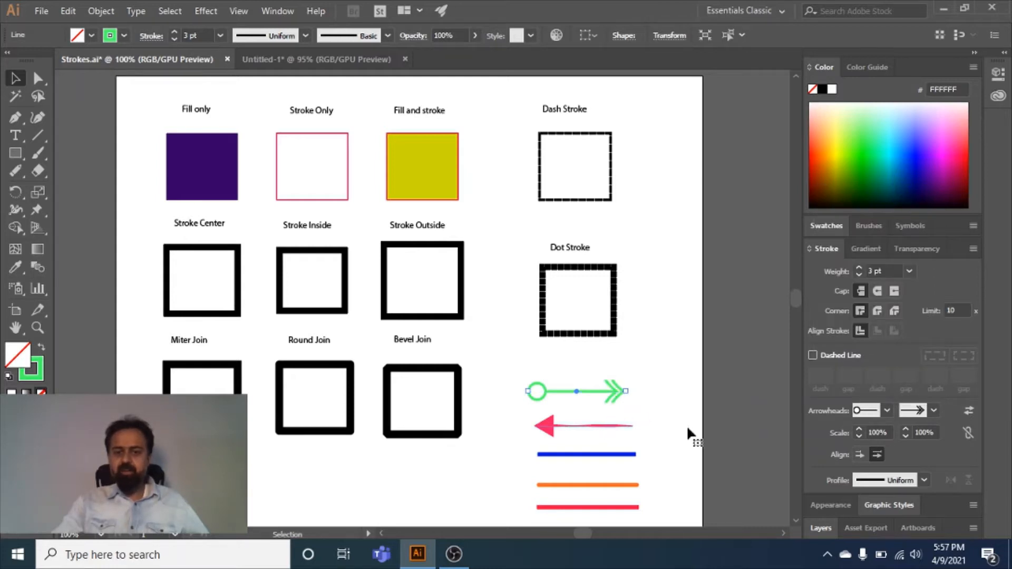
click(886, 411)
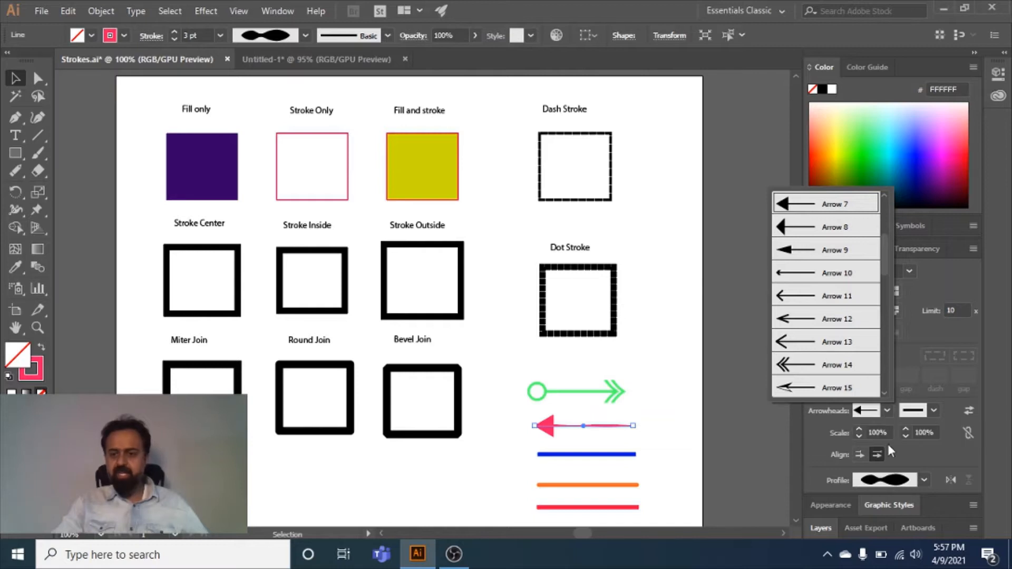
click(926, 478)
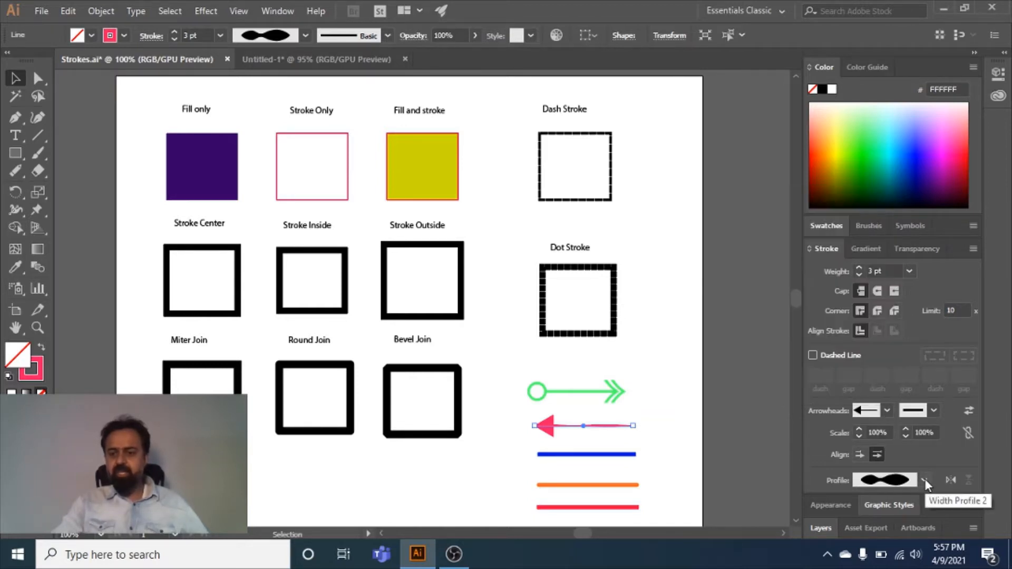
click(925, 479)
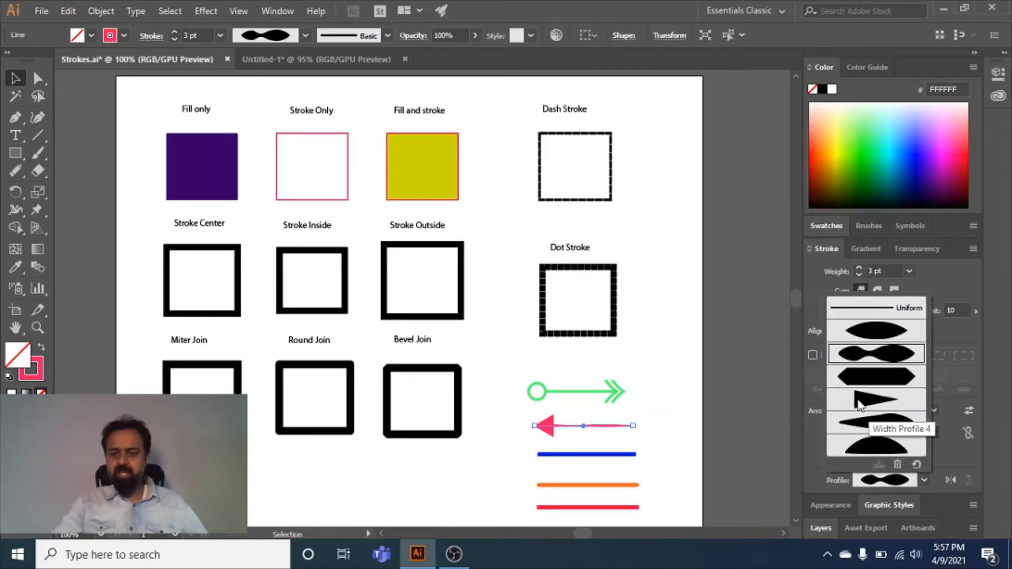
click(885, 422)
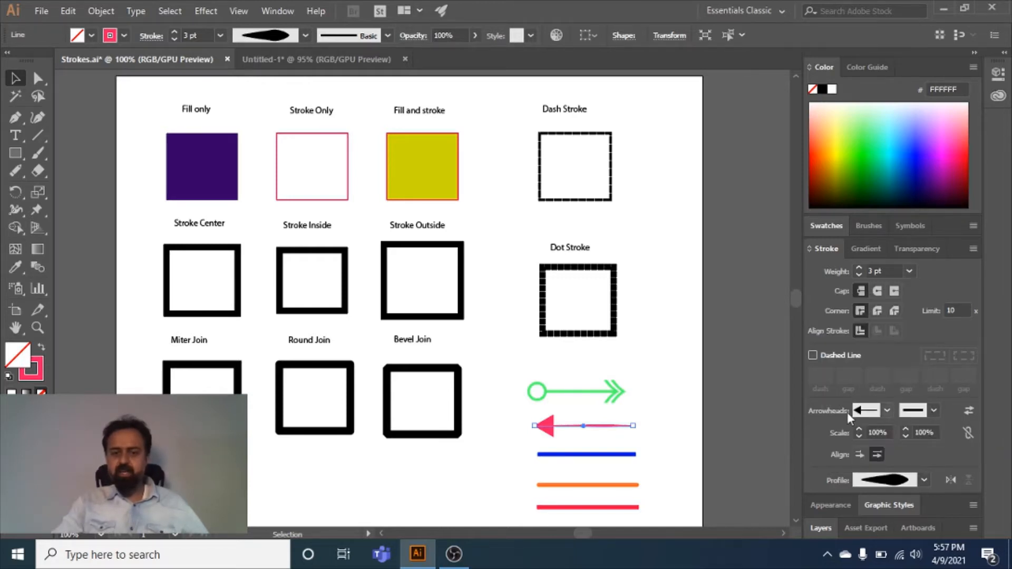
click(922, 481)
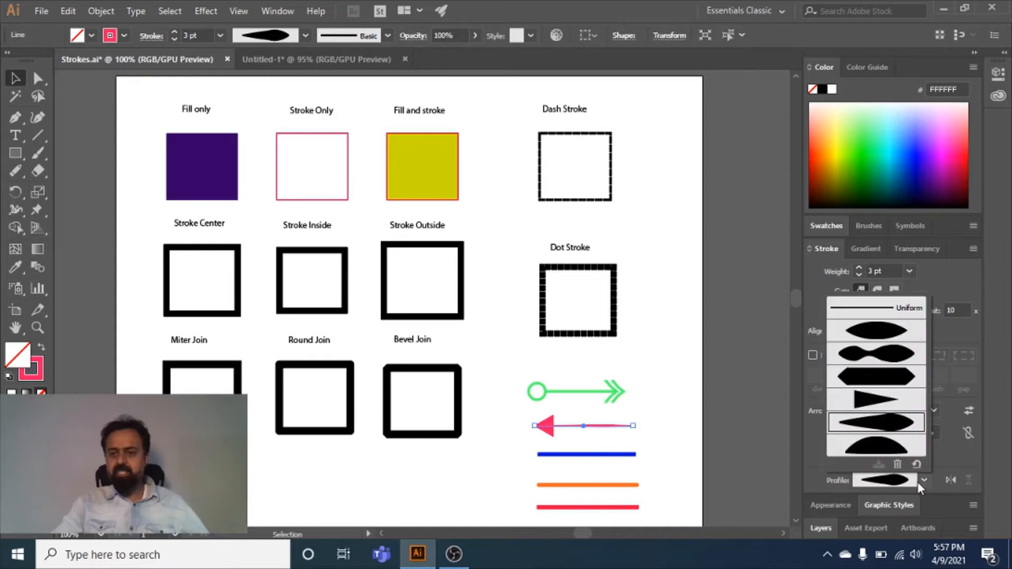
click(895, 360)
click(668, 442)
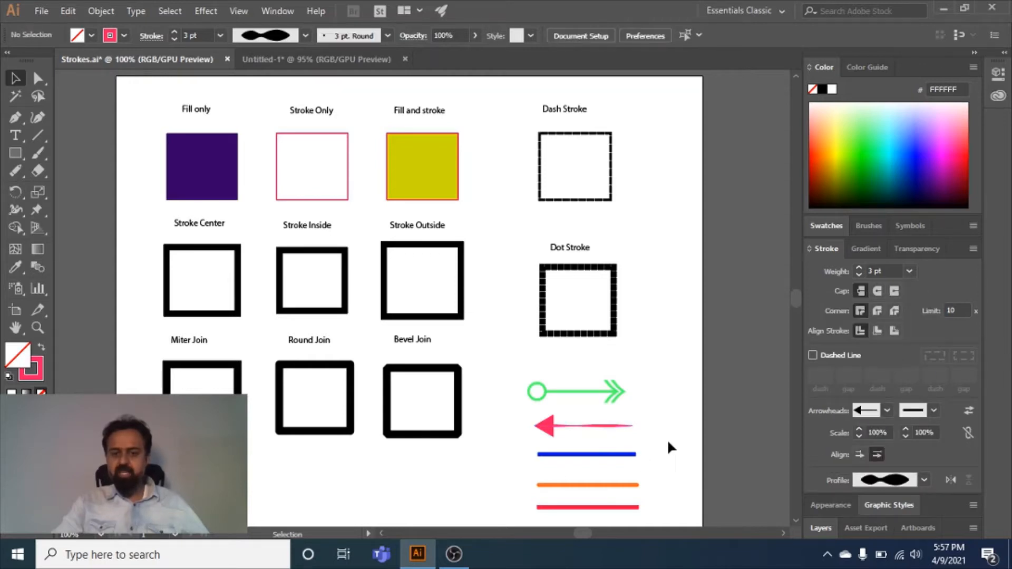
Examine the stroke settings of the pink arrow line and compare the cap styles of the blue, orange and red lines below it.
click(606, 428)
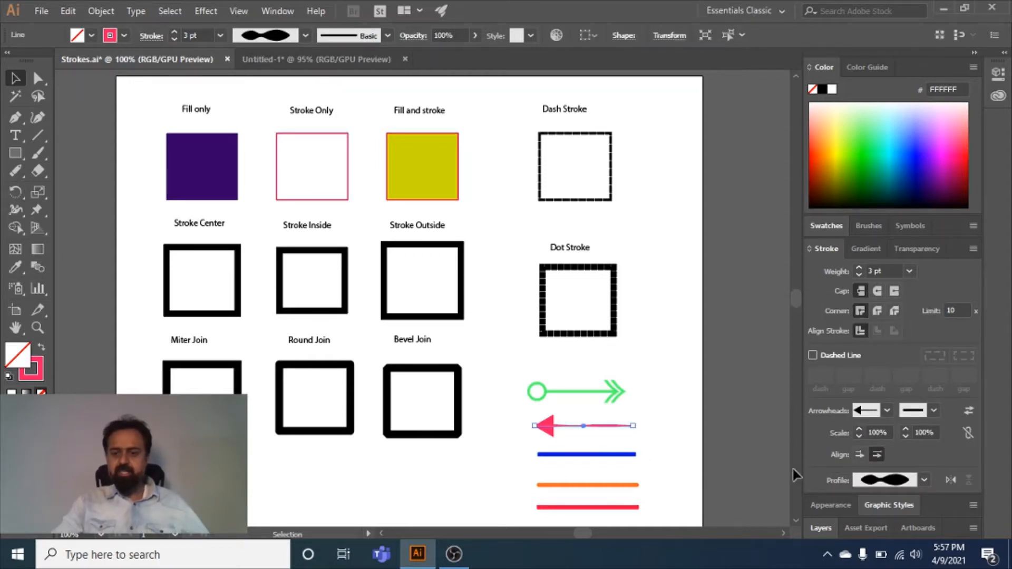
scroll(680, 440, down, 1)
click(608, 436)
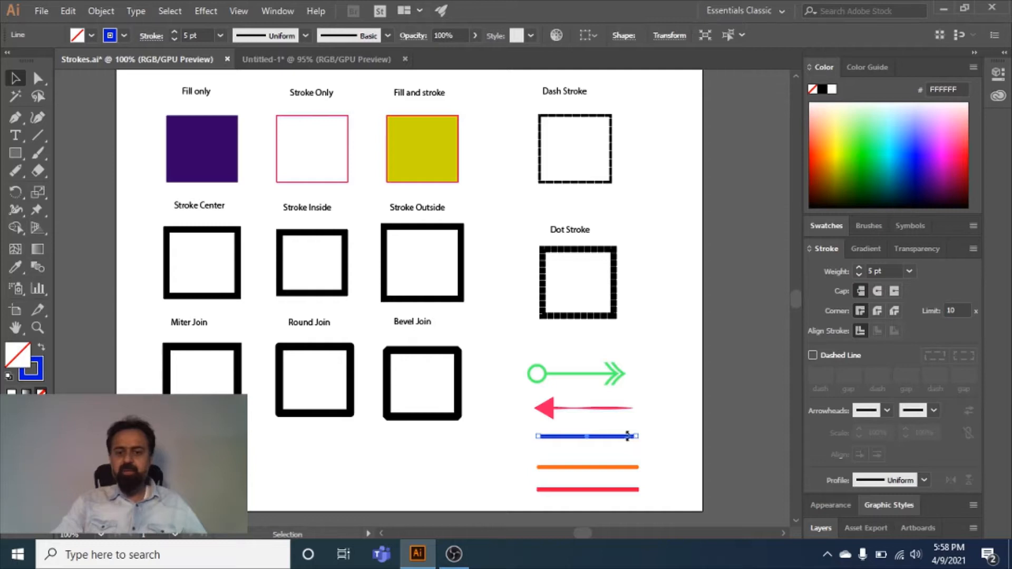
click(621, 468)
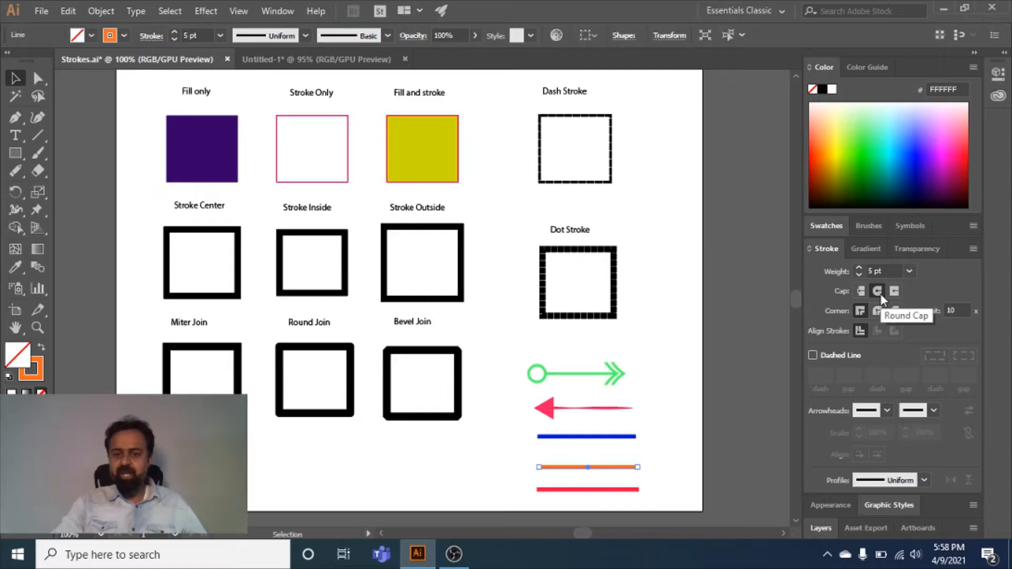
click(663, 460)
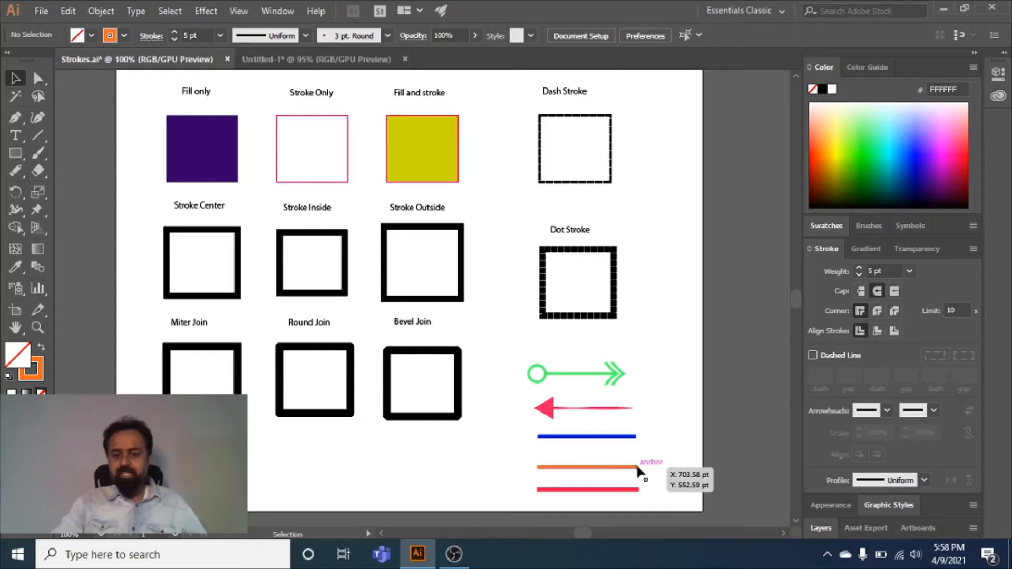
click(622, 467)
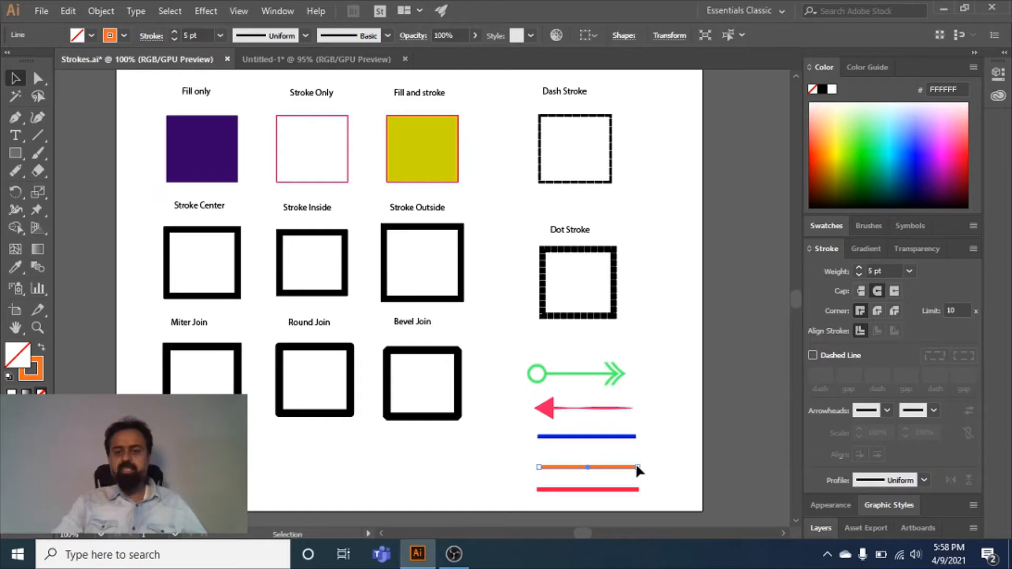
click(612, 490)
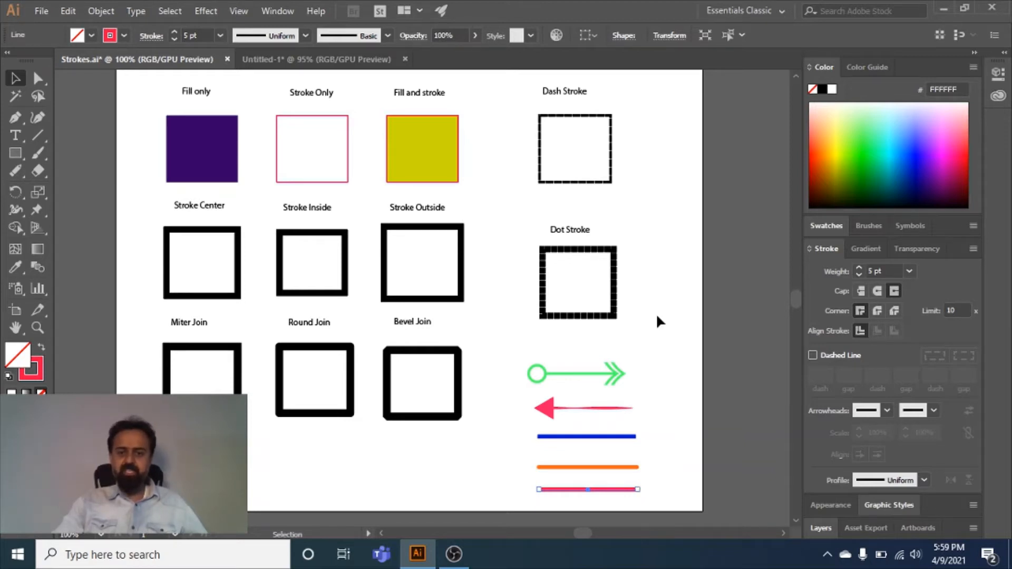
click(669, 372)
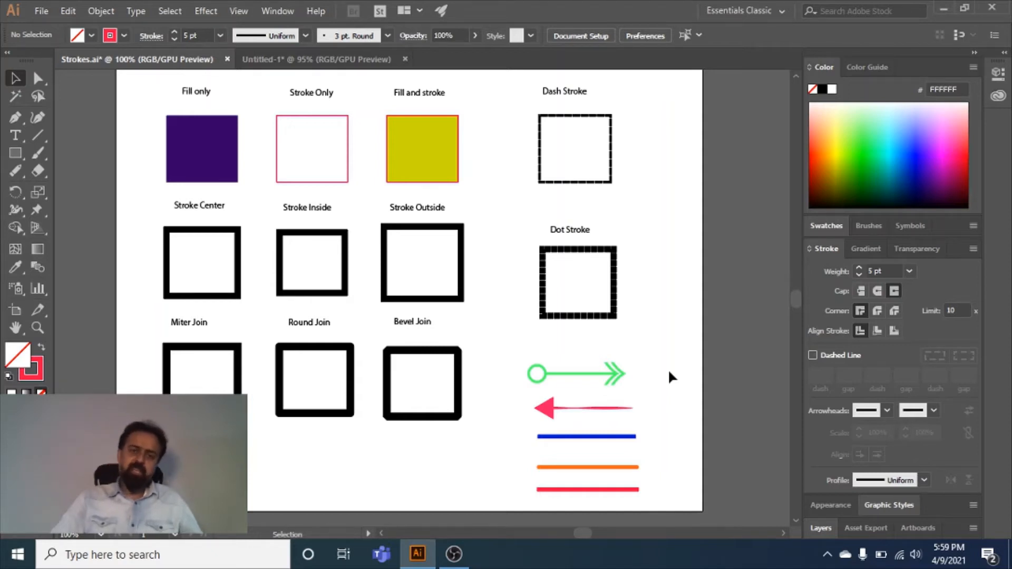
Draw three freehand wavy paths side by side with the Pencil tool on the empty artboard of Untitled-1.
click(300, 63)
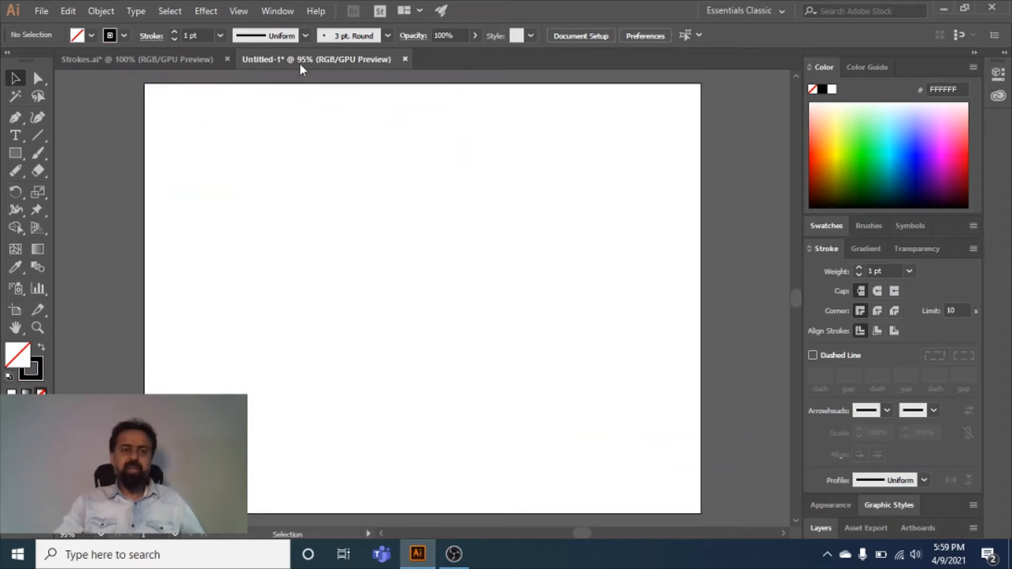
click(17, 170)
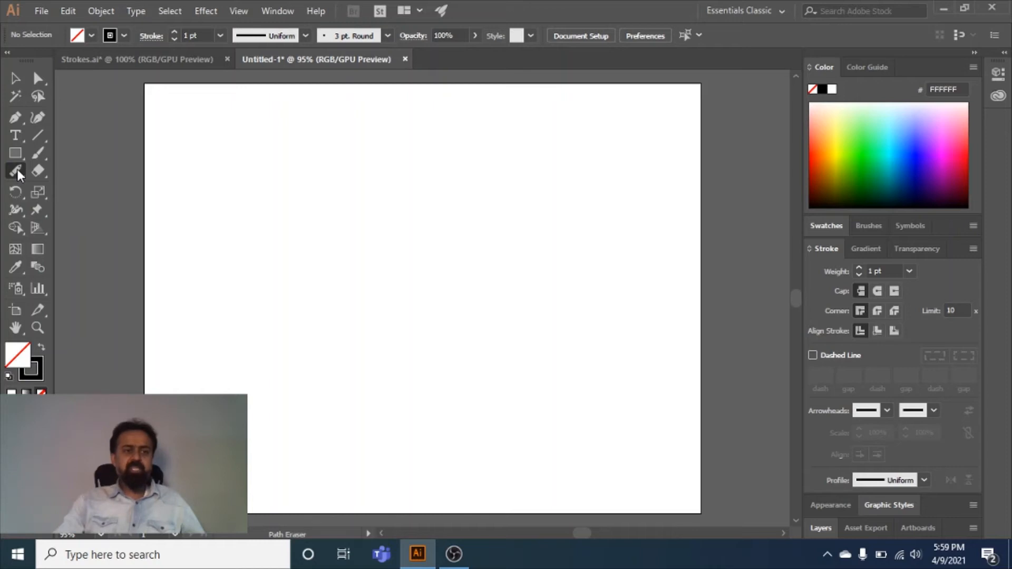
click(17, 169)
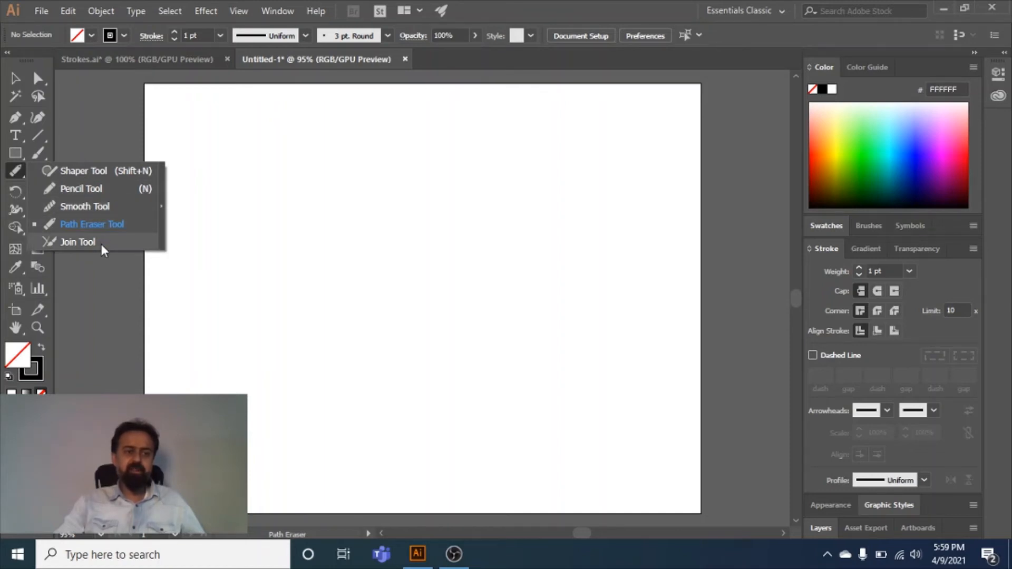
click(83, 189)
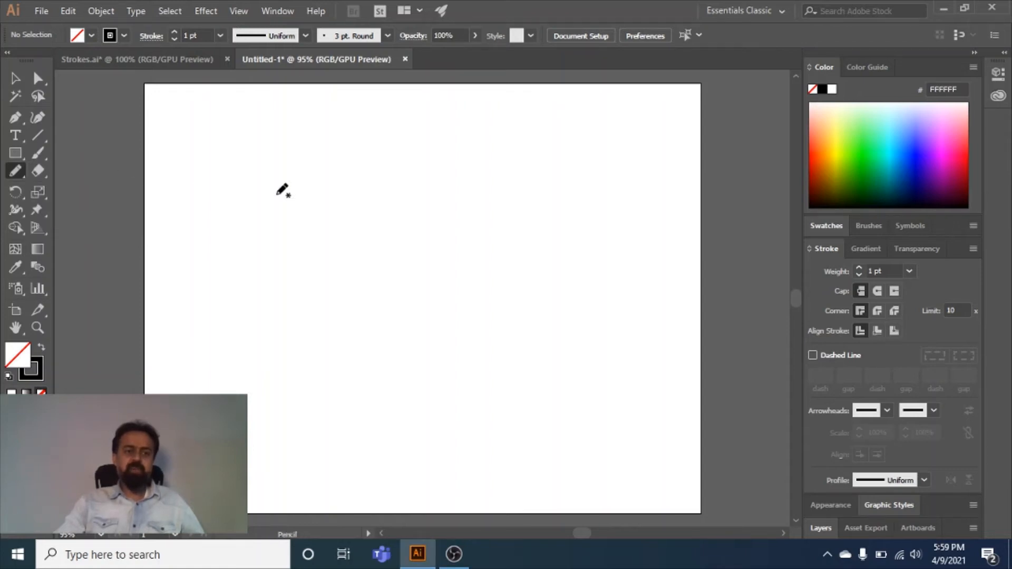
mouse_move(250, 155)
mouse_down()
mouse_move(283, 213)
mouse_move(298, 218)
mouse_move(308, 243)
mouse_move(306, 267)
mouse_move(319, 285)
mouse_up()
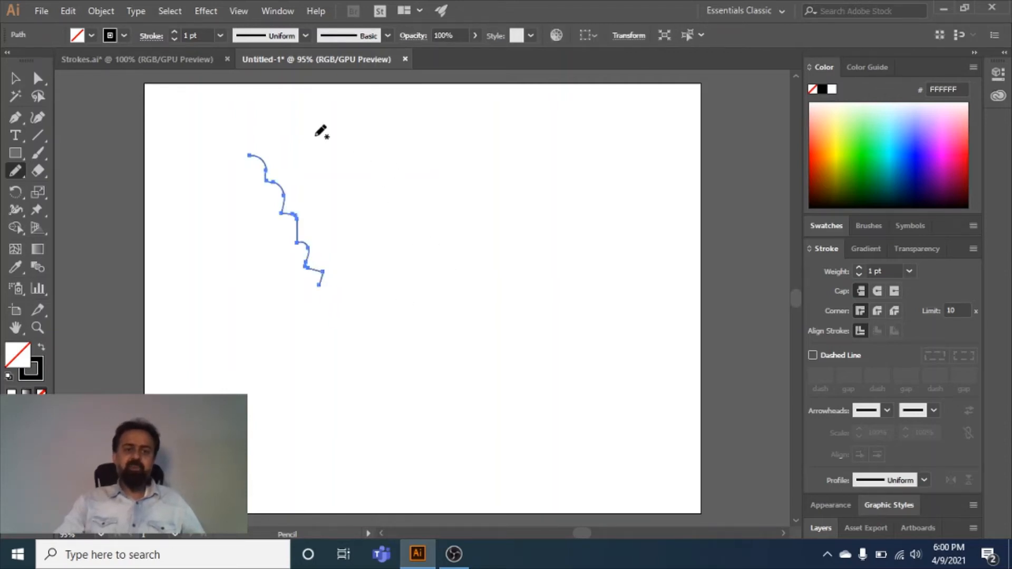
mouse_move(315, 136)
mouse_down()
mouse_move(339, 144)
mouse_move(342, 170)
mouse_move(368, 184)
mouse_move(408, 274)
mouse_up()
mouse_move(407, 148)
mouse_down()
mouse_move(436, 190)
mouse_move(498, 245)
mouse_move(537, 323)
mouse_up()
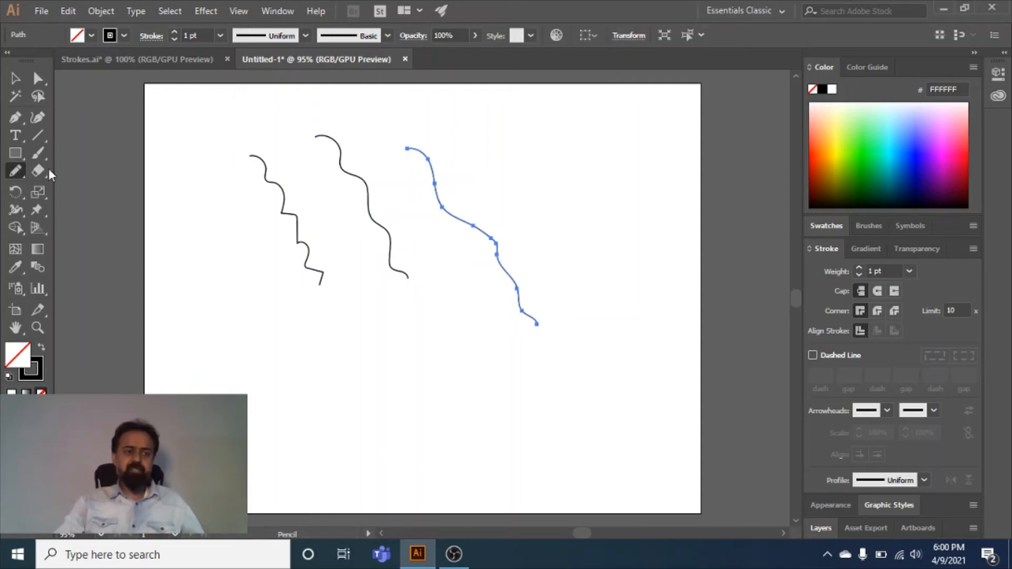
Draw a triangle below the wavy paths, a circle to its right and a tall rectangle near the artboard's upper-right corner with the Shaper tool.
click(17, 172)
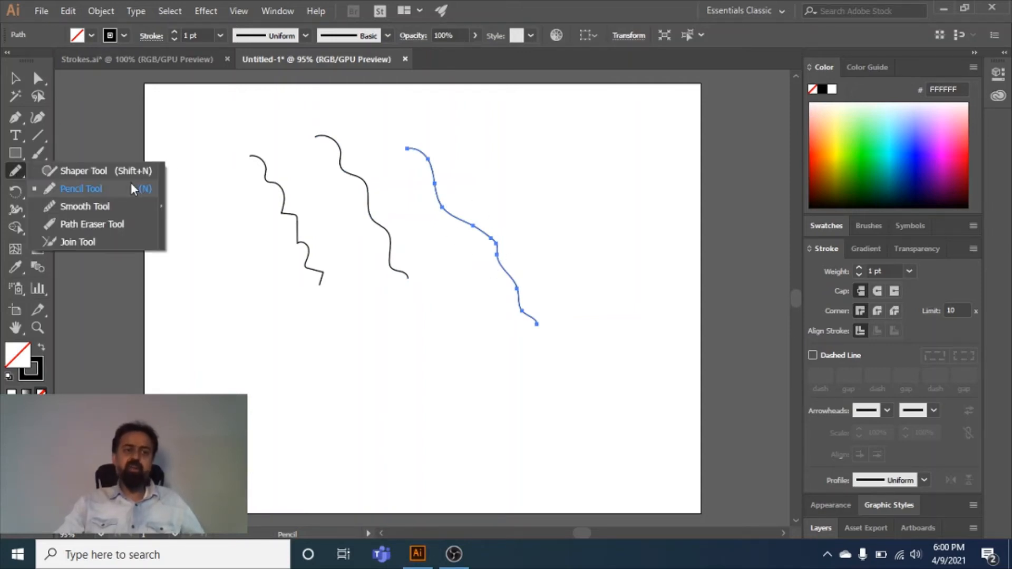
click(100, 170)
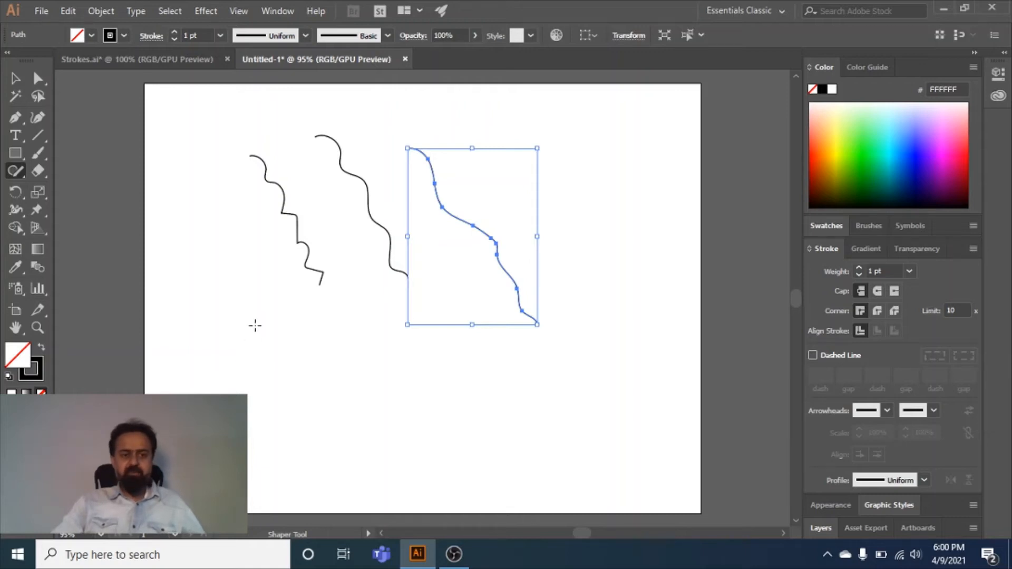
mouse_move(255, 325)
mouse_down()
mouse_move(243, 378)
mouse_move(256, 418)
mouse_move(327, 426)
mouse_move(305, 380)
mouse_move(254, 325)
mouse_up()
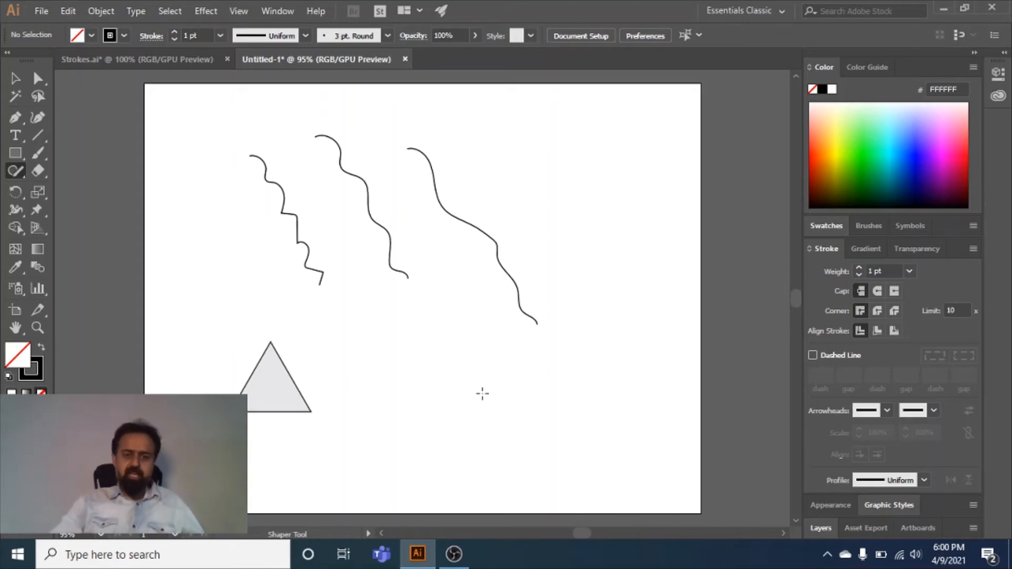
mouse_move(460, 375)
mouse_down()
mouse_move(477, 369)
mouse_move(493, 387)
mouse_move(494, 408)
mouse_move(472, 422)
mouse_move(443, 405)
mouse_move(441, 384)
mouse_move(464, 373)
mouse_up()
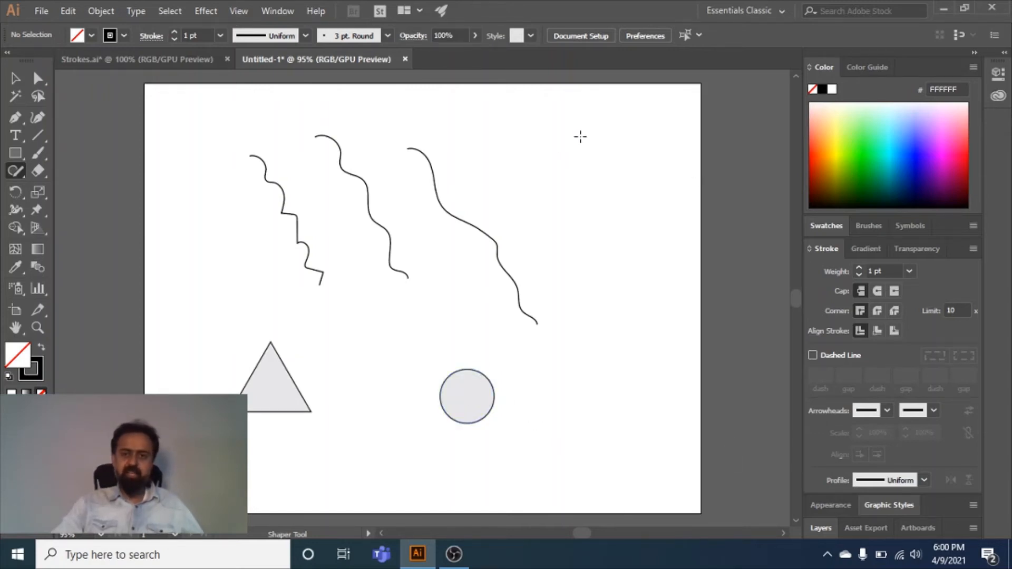
mouse_move(567, 131)
mouse_down()
mouse_move(617, 133)
mouse_move(626, 229)
mouse_move(569, 231)
mouse_move(566, 130)
mouse_up()
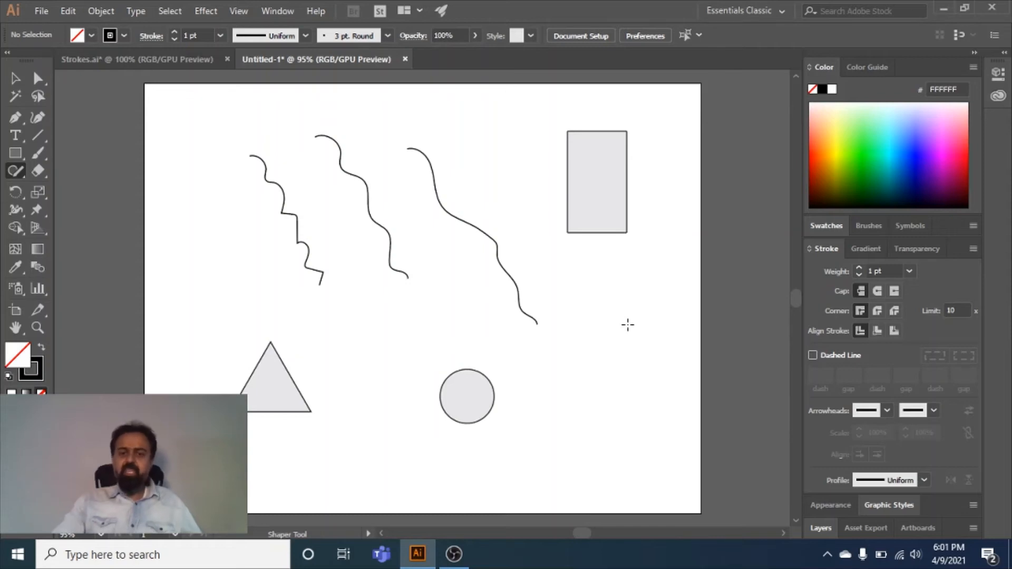
Sketch a rough square below the tall rectangle and a larger circle between the triangle and the small circle with the Shaper tool.
mouse_move(613, 322)
mouse_down()
mouse_move(639, 335)
mouse_move(638, 353)
mouse_up()
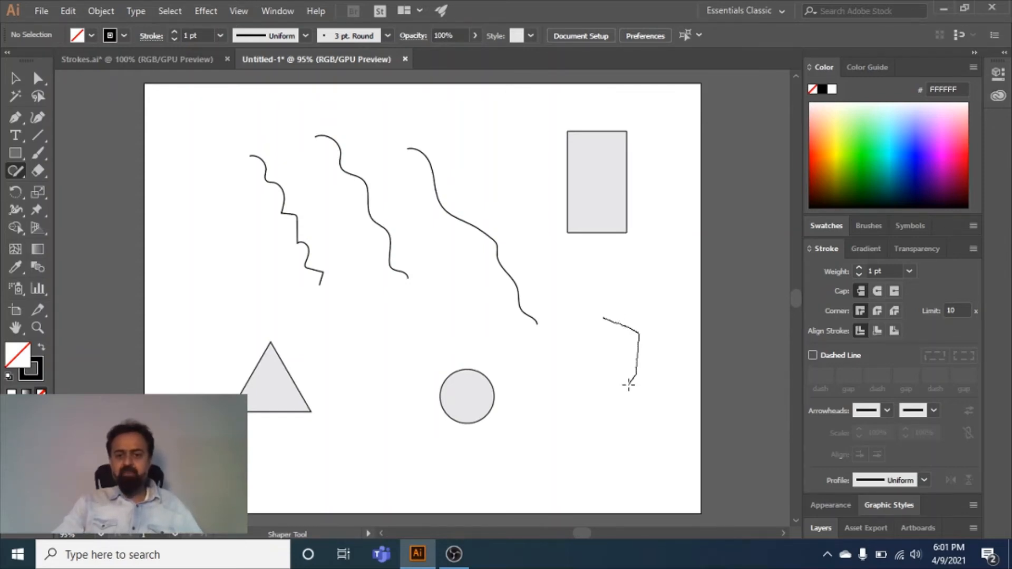
mouse_move(605, 390)
mouse_down()
mouse_move(581, 395)
mouse_move(572, 354)
mouse_up()
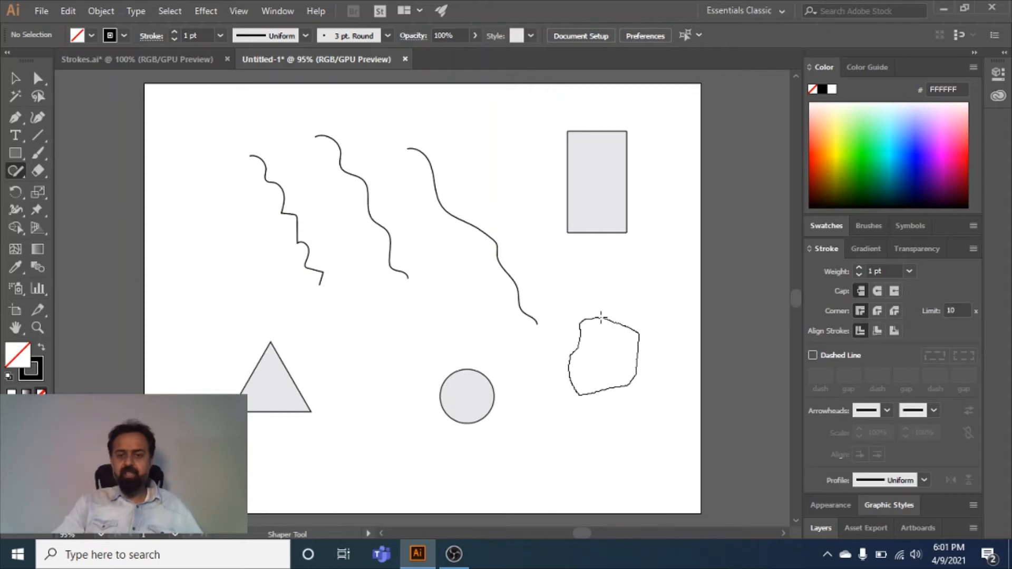
drag(604, 318, 603, 317)
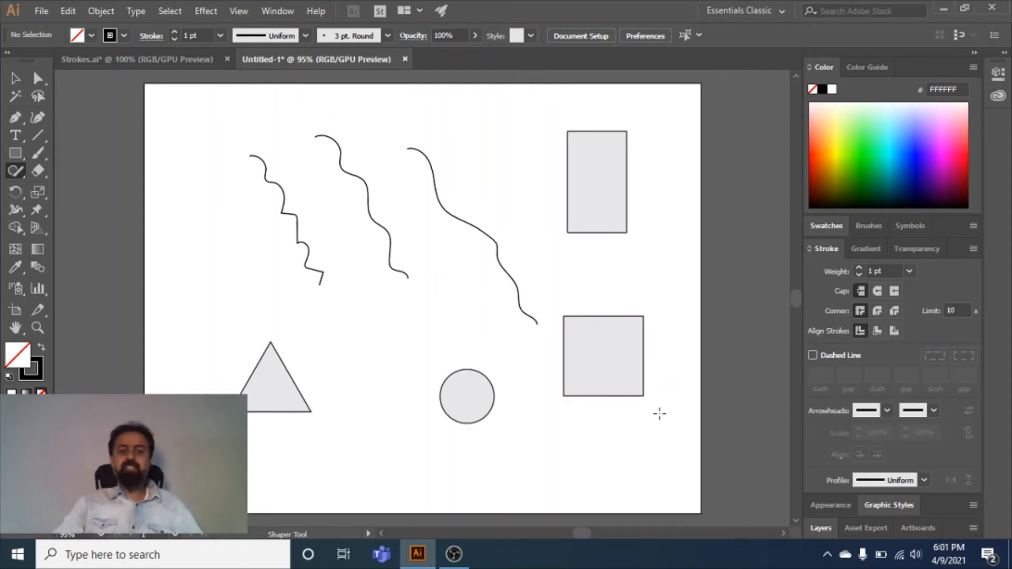
mouse_move(347, 301)
mouse_down()
mouse_move(383, 302)
mouse_move(390, 350)
mouse_up()
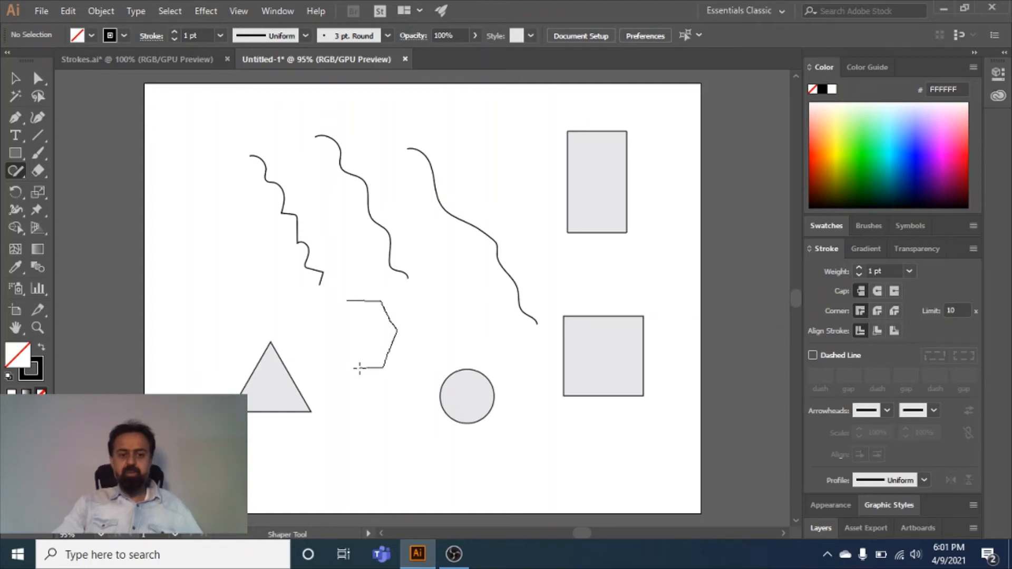
mouse_move(341, 363)
mouse_down()
mouse_move(335, 349)
mouse_move(350, 300)
mouse_up()
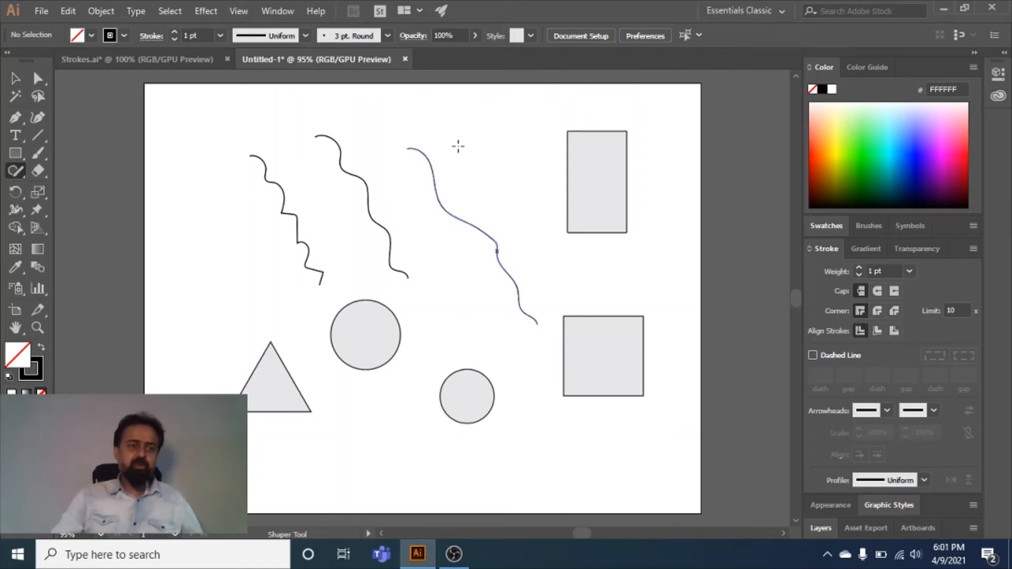
Select all the wavy paths and shapes on the artboard and delete them.
click(36, 80)
drag(206, 108, 671, 479)
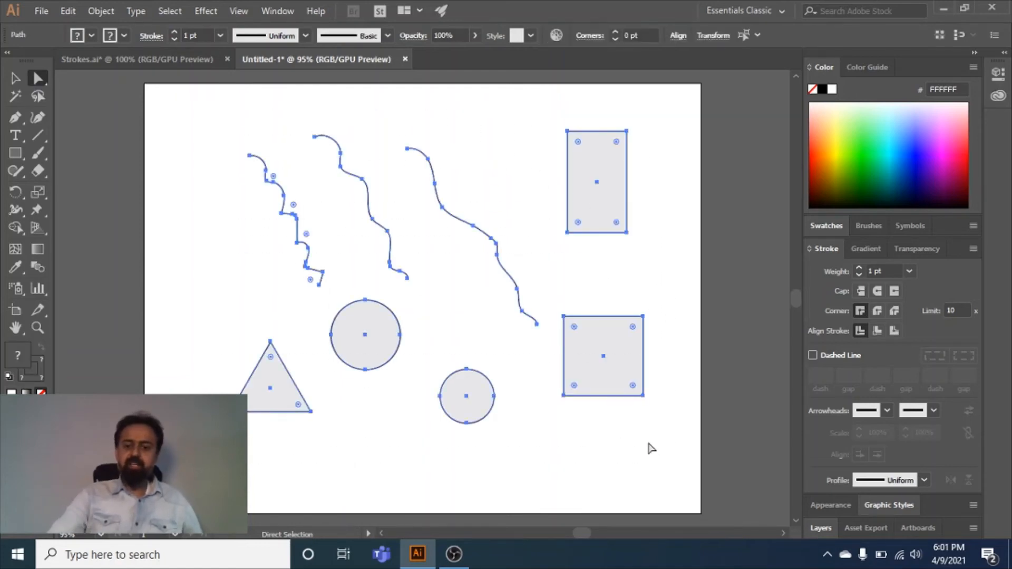
key(Delete)
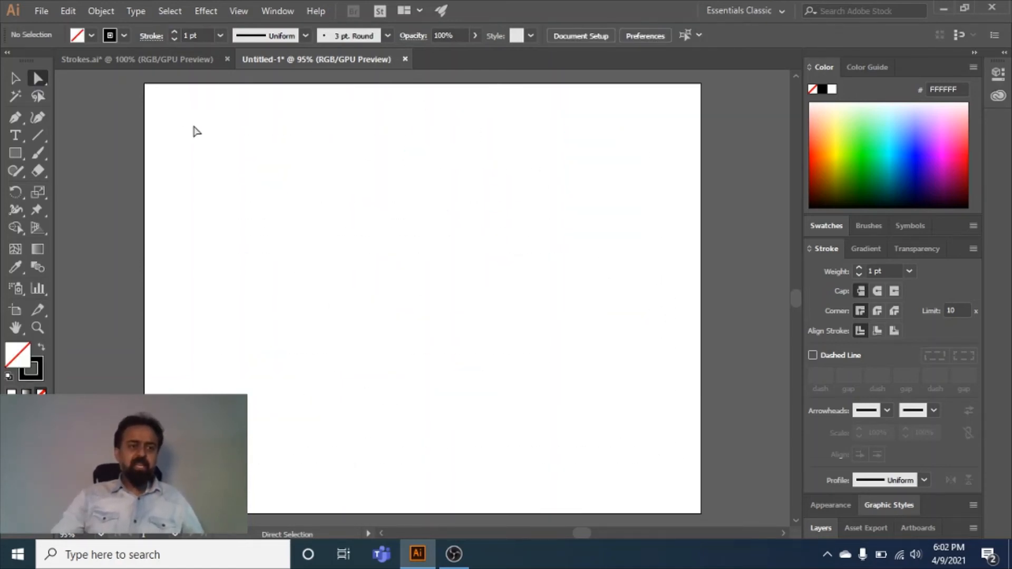
Draw a freehand zigzag path with five sharp peaks across the middle of the artboard's upper half using the Pencil tool.
click(15, 171)
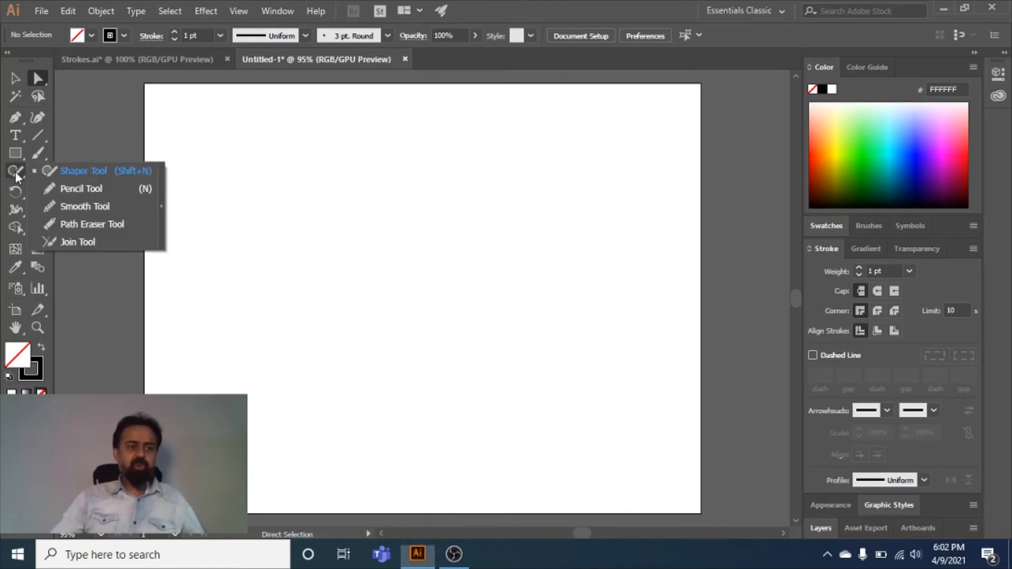
click(96, 190)
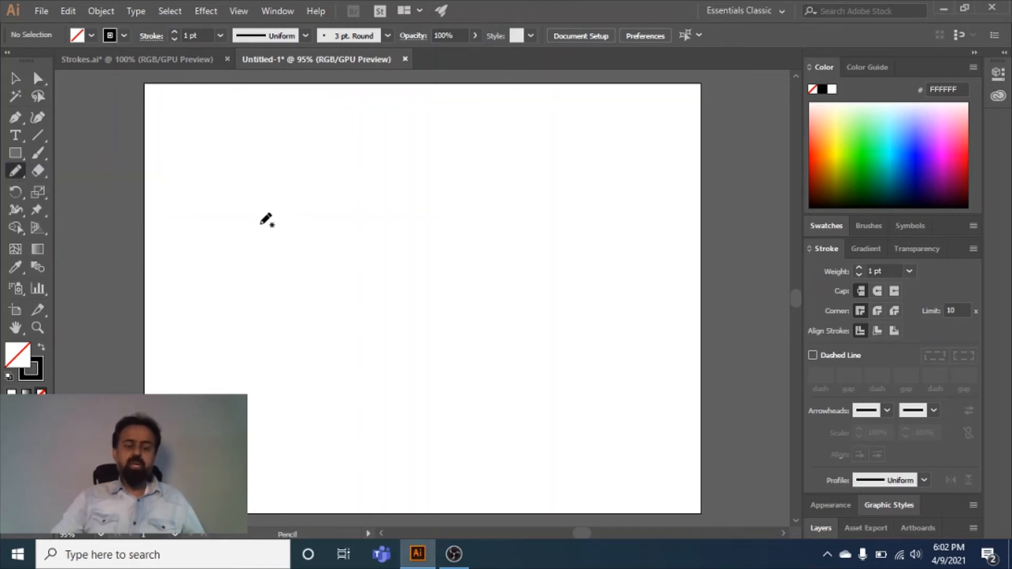
mouse_move(254, 231)
mouse_down()
mouse_move(244, 242)
mouse_move(328, 212)
mouse_move(338, 259)
mouse_move(368, 201)
mouse_move(383, 262)
mouse_move(419, 191)
mouse_move(437, 257)
mouse_move(463, 185)
mouse_move(477, 224)
mouse_move(503, 249)
mouse_move(524, 183)
mouse_move(550, 256)
mouse_up()
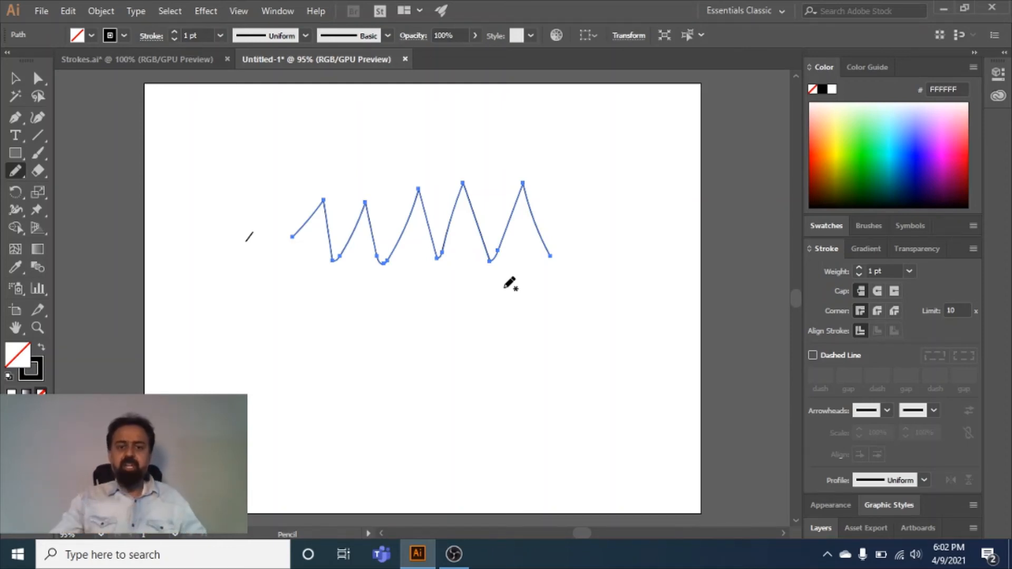
Round off the five sharp peaks of the zigzag path with the Smooth tool.
click(17, 172)
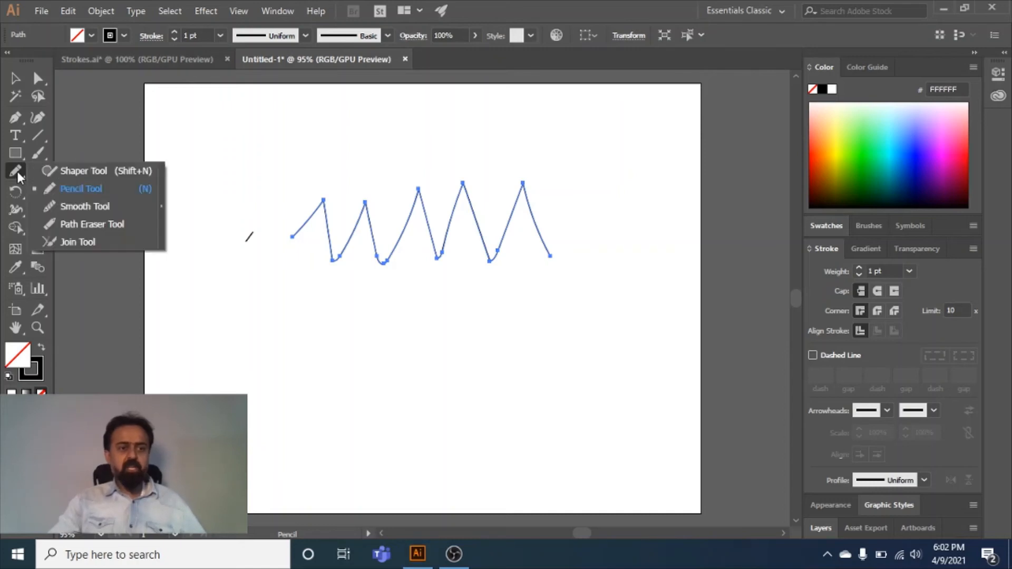
click(93, 208)
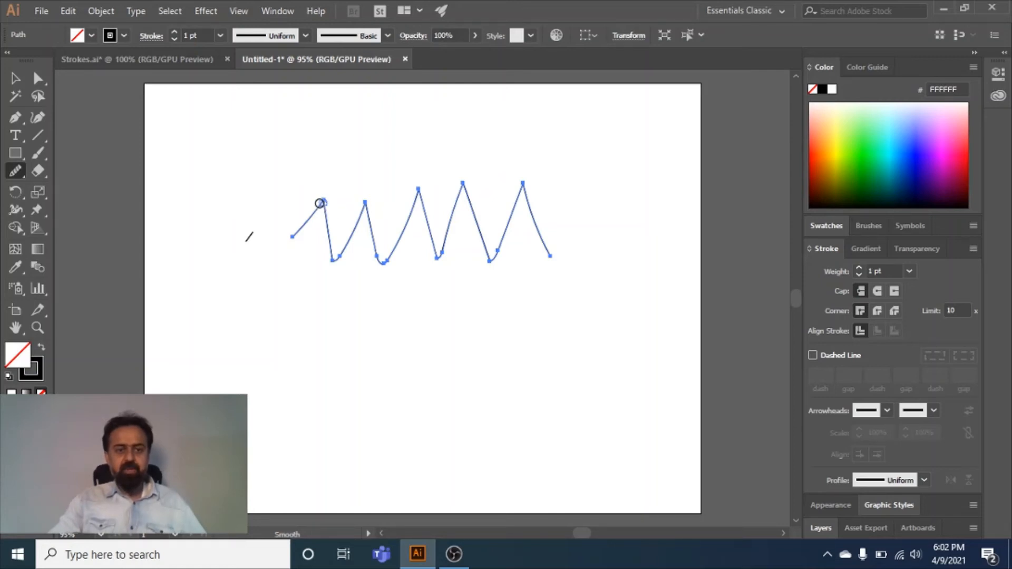
drag(327, 205, 330, 225)
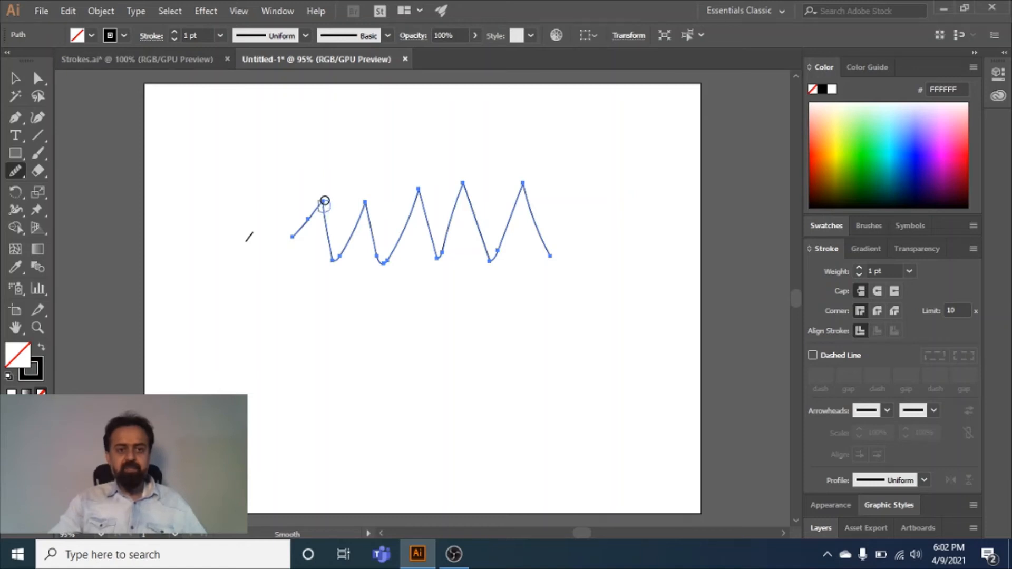
mouse_move(325, 201)
mouse_down()
mouse_move(334, 204)
mouse_move(311, 198)
mouse_up()
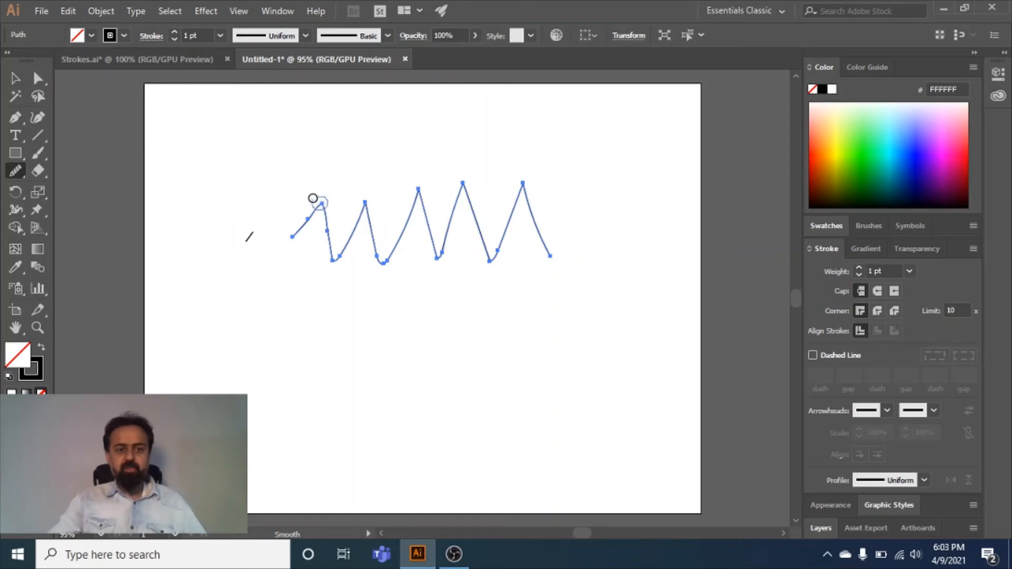
mouse_move(313, 202)
mouse_down()
mouse_move(323, 199)
mouse_move(329, 213)
mouse_move(312, 204)
mouse_move(362, 197)
mouse_move(368, 213)
mouse_move(357, 207)
mouse_move(364, 198)
mouse_move(373, 210)
mouse_move(357, 208)
mouse_move(373, 204)
mouse_move(357, 204)
mouse_move(369, 215)
mouse_move(351, 204)
mouse_move(364, 201)
mouse_move(368, 214)
mouse_move(357, 201)
mouse_move(467, 185)
mouse_move(454, 188)
mouse_move(454, 179)
mouse_move(470, 190)
mouse_move(454, 192)
mouse_move(457, 175)
mouse_move(468, 195)
mouse_move(450, 183)
mouse_move(457, 176)
mouse_move(468, 185)
mouse_move(454, 194)
mouse_move(459, 179)
mouse_up()
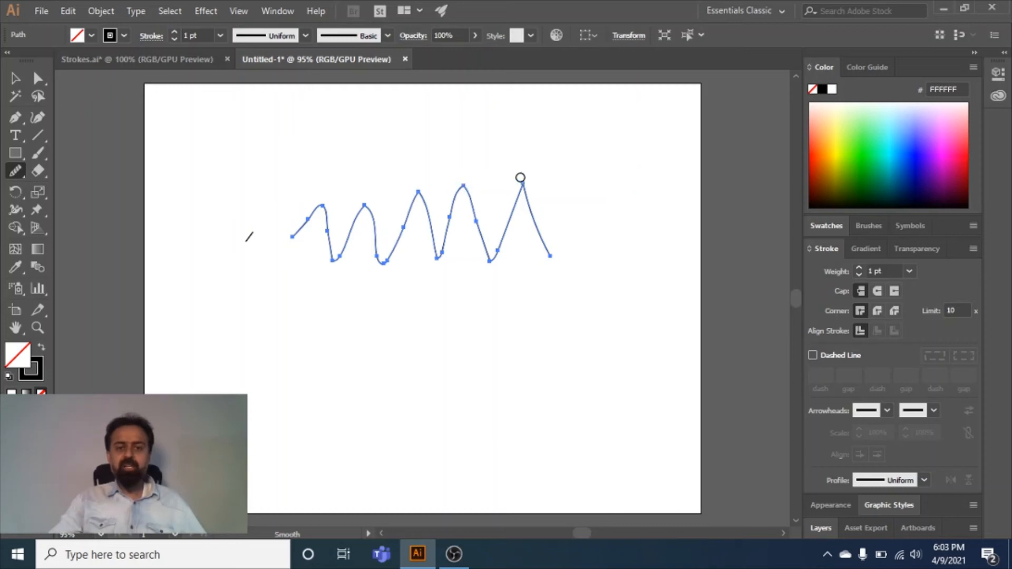
mouse_move(520, 176)
mouse_down()
mouse_move(533, 179)
mouse_move(522, 190)
mouse_move(518, 179)
mouse_move(532, 186)
mouse_move(511, 192)
mouse_move(522, 180)
mouse_move(517, 197)
mouse_move(515, 181)
mouse_move(531, 183)
mouse_move(515, 197)
mouse_move(517, 183)
mouse_move(531, 179)
mouse_move(511, 203)
mouse_up()
mouse_move(454, 182)
mouse_down()
mouse_move(461, 174)
mouse_move(469, 193)
mouse_move(454, 179)
mouse_move(473, 182)
mouse_move(464, 192)
mouse_move(456, 177)
mouse_up()
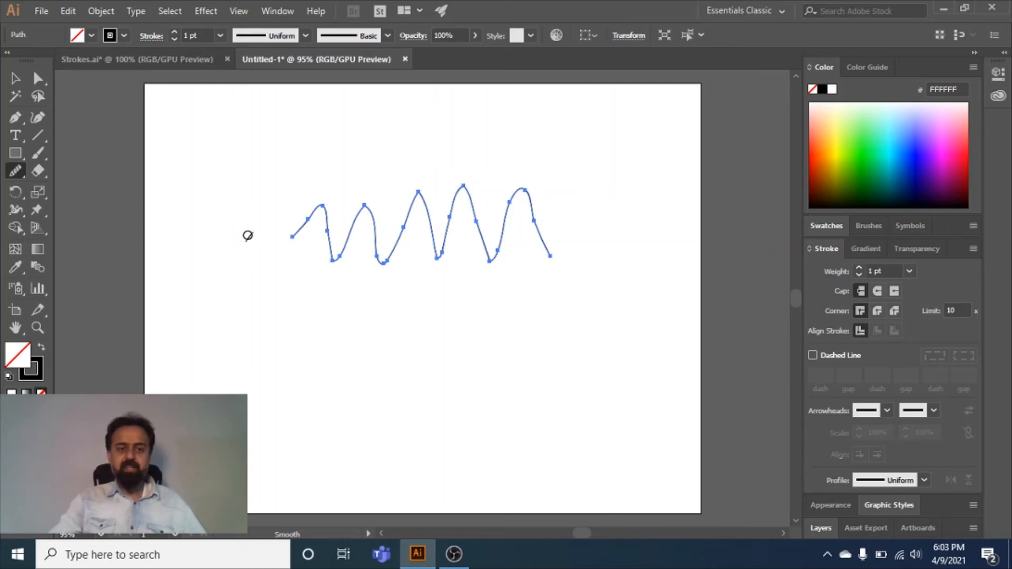
Select the short stray stroke beside the wavy path and try to erase the wavy path's first trough with the Path Eraser tool.
click(15, 78)
click(246, 243)
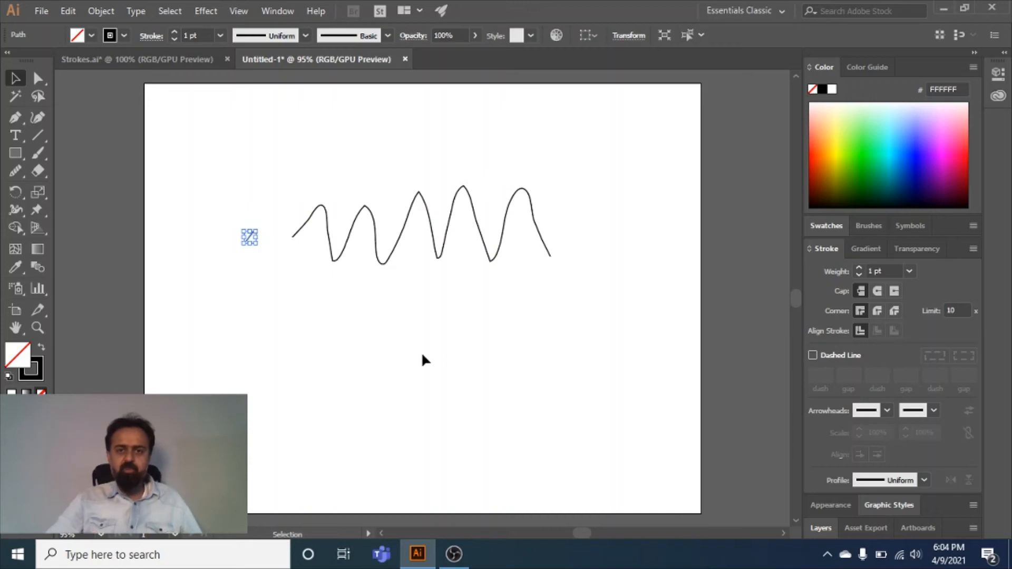
click(15, 173)
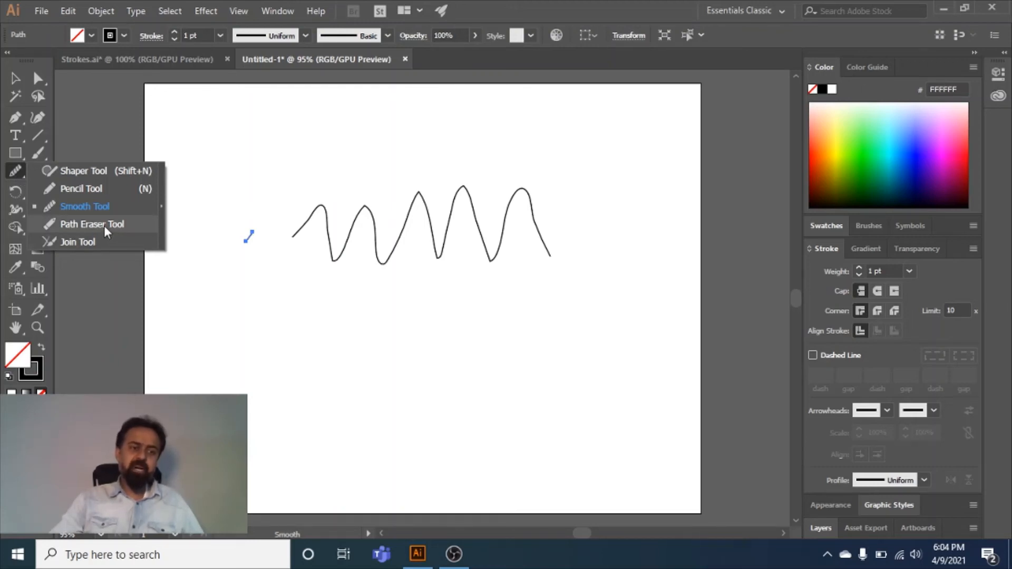
click(103, 226)
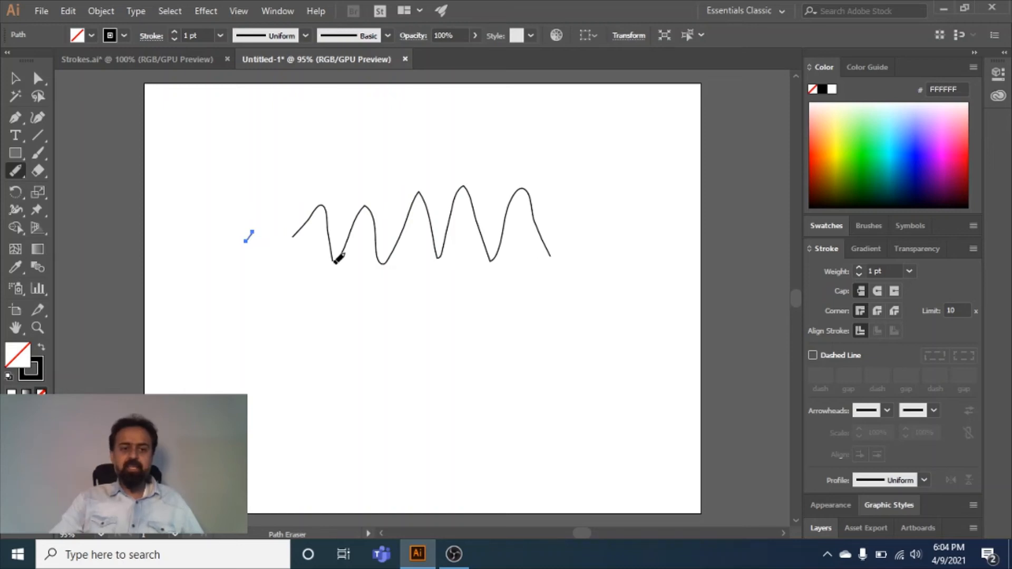
drag(334, 262, 339, 259)
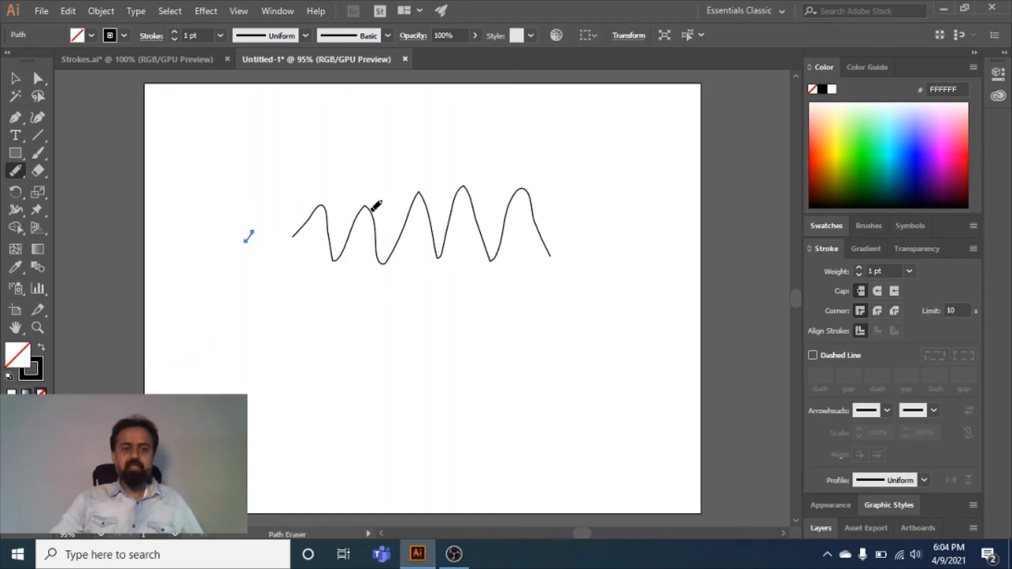
Select the wavy path and erase small gaps at its first trough, before its third and fourth peaks and after its last peak with the Path Eraser.
click(15, 78)
click(369, 216)
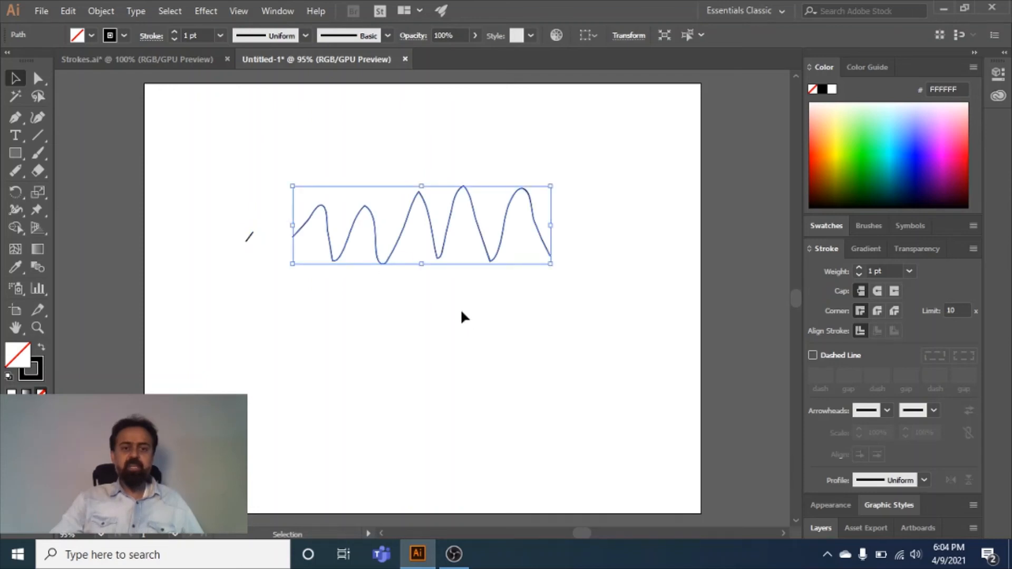
click(37, 79)
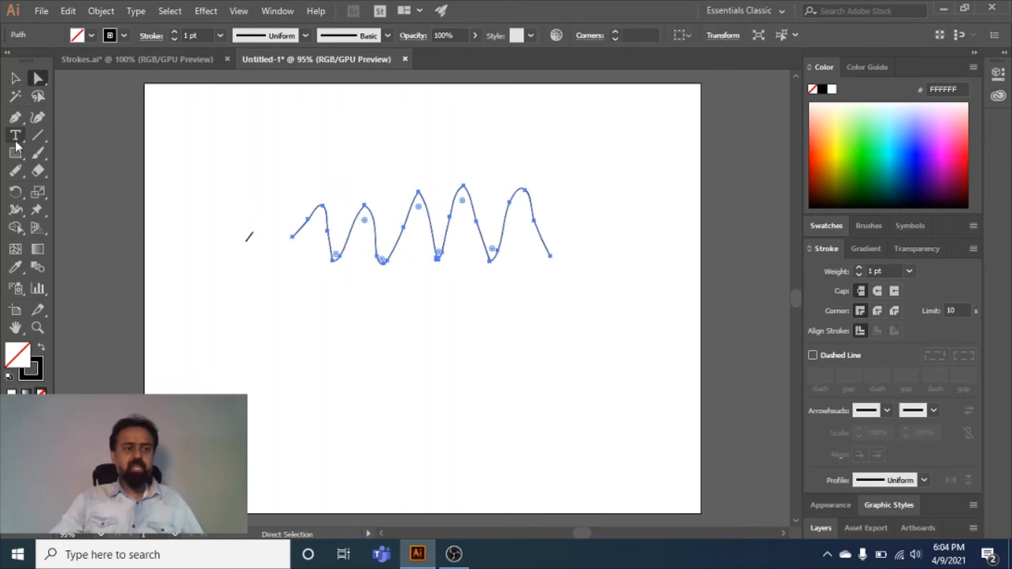
drag(15, 170, 103, 232)
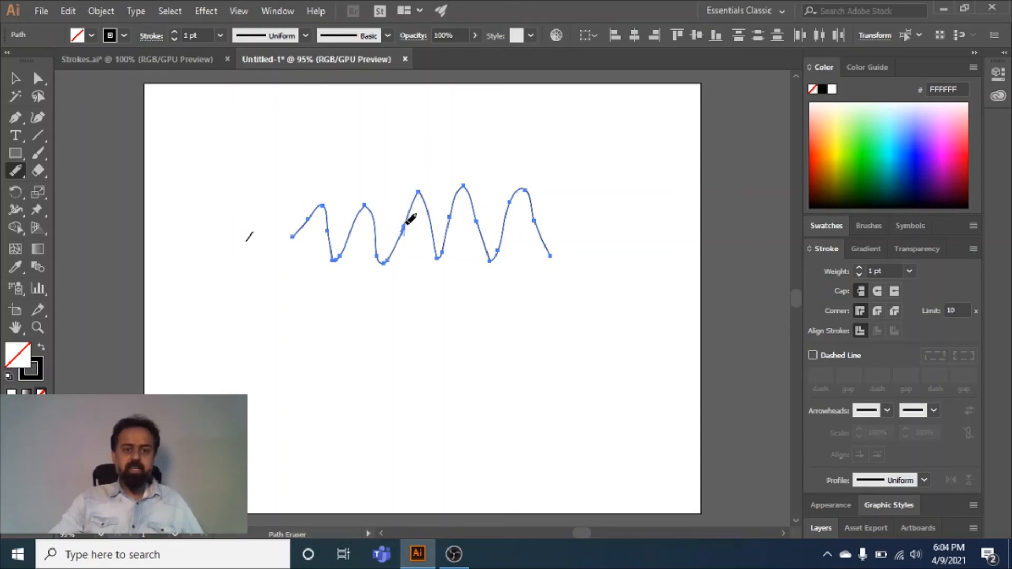
drag(407, 224, 413, 242)
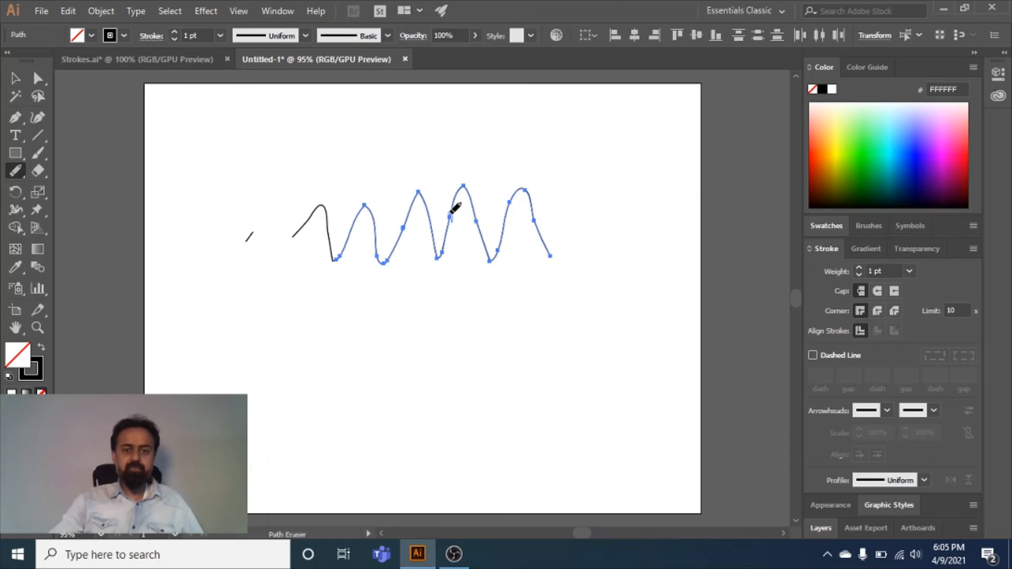
drag(452, 218, 451, 225)
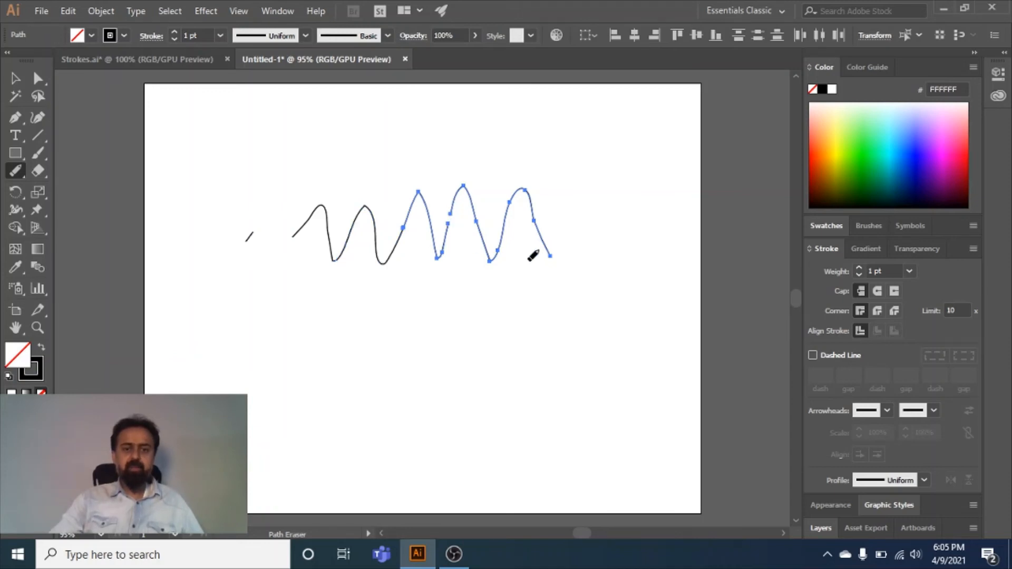
click(535, 217)
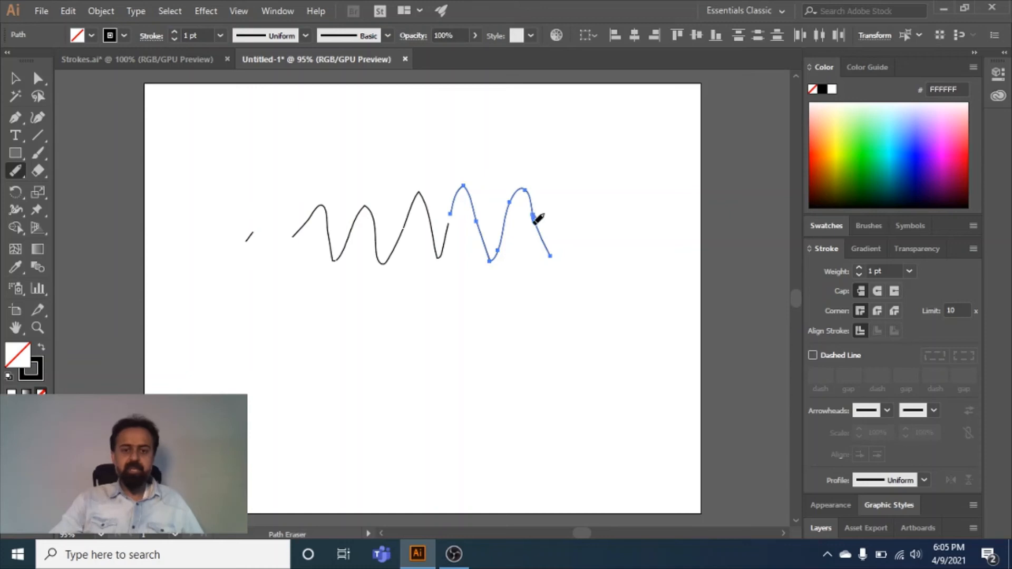
click(534, 217)
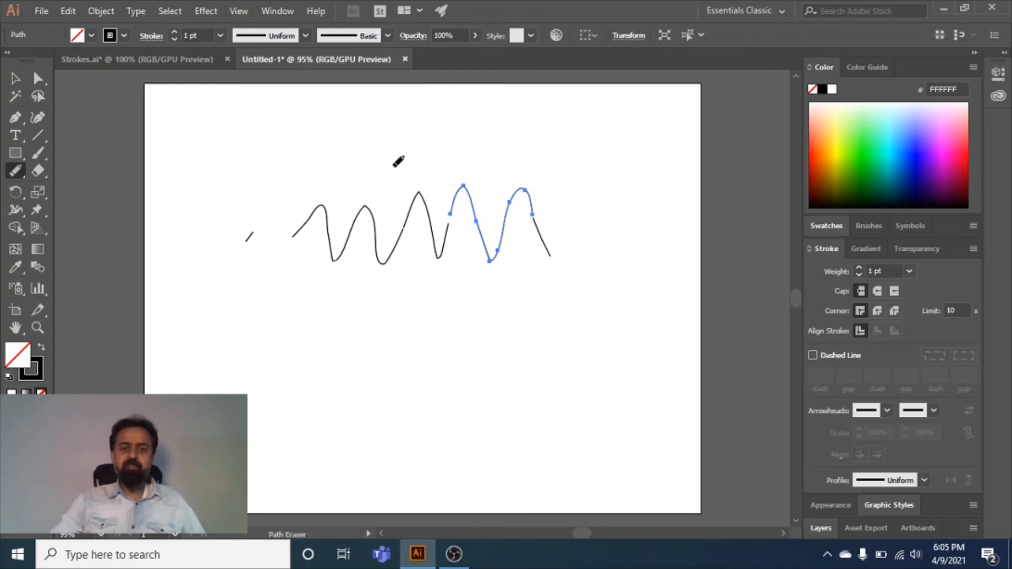
Select individual pieces of the cut wavy path with Direct Selection to check that they are separate paths.
click(37, 78)
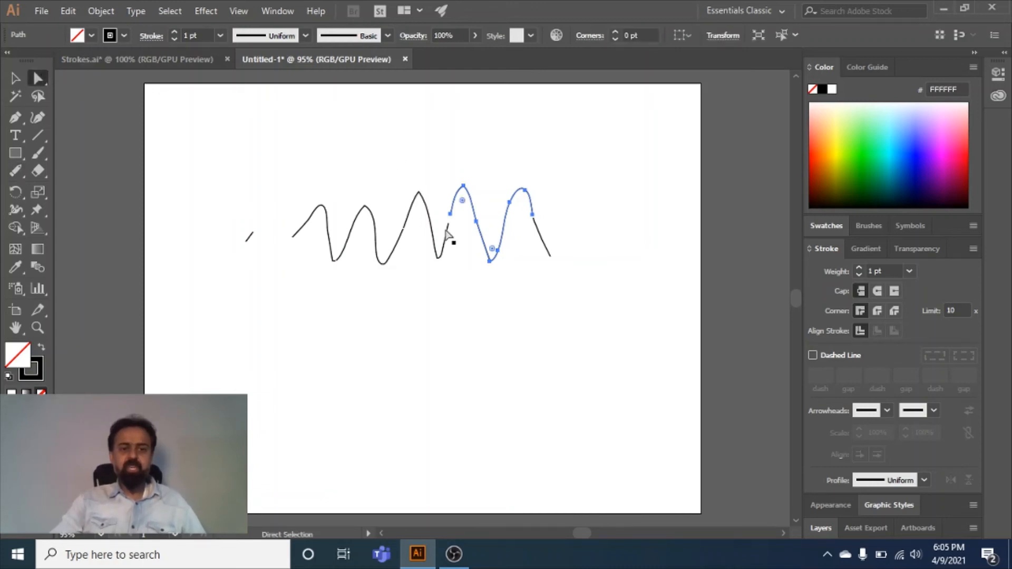
click(547, 250)
click(505, 225)
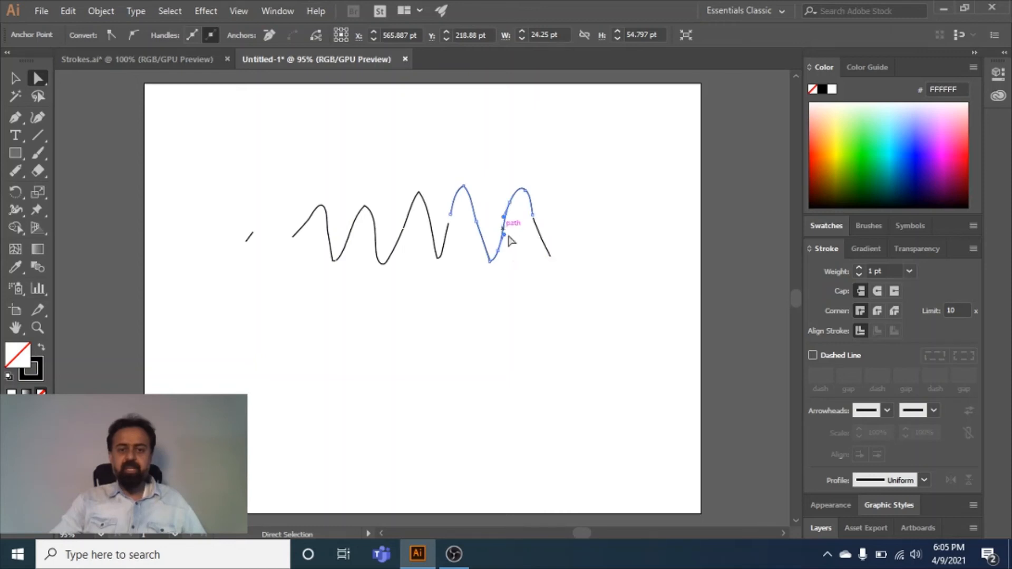
click(440, 257)
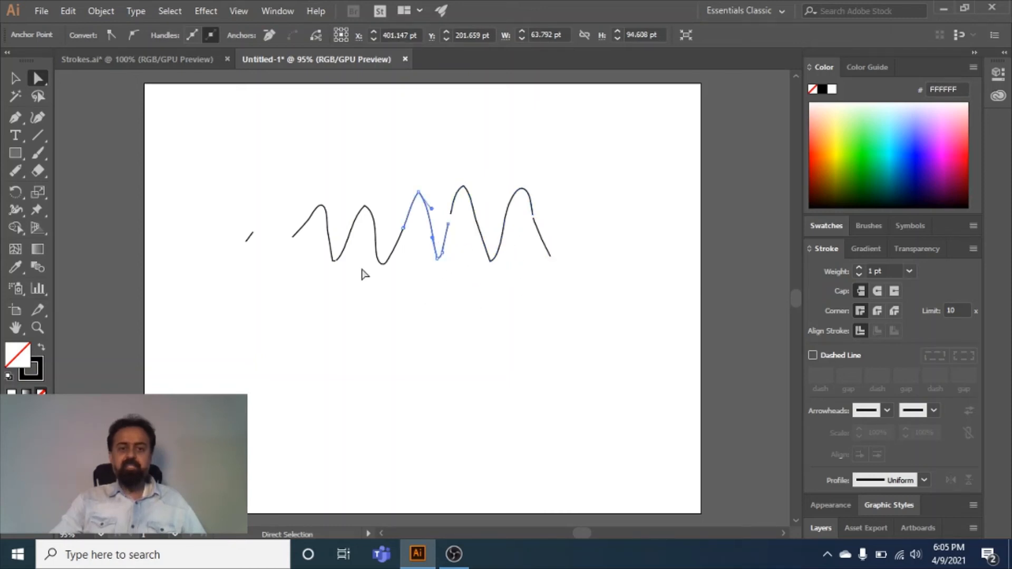
Check separate pieces of the cut wavy path with Direct Selection and bend the end segment and the last peak outward to the right.
click(379, 263)
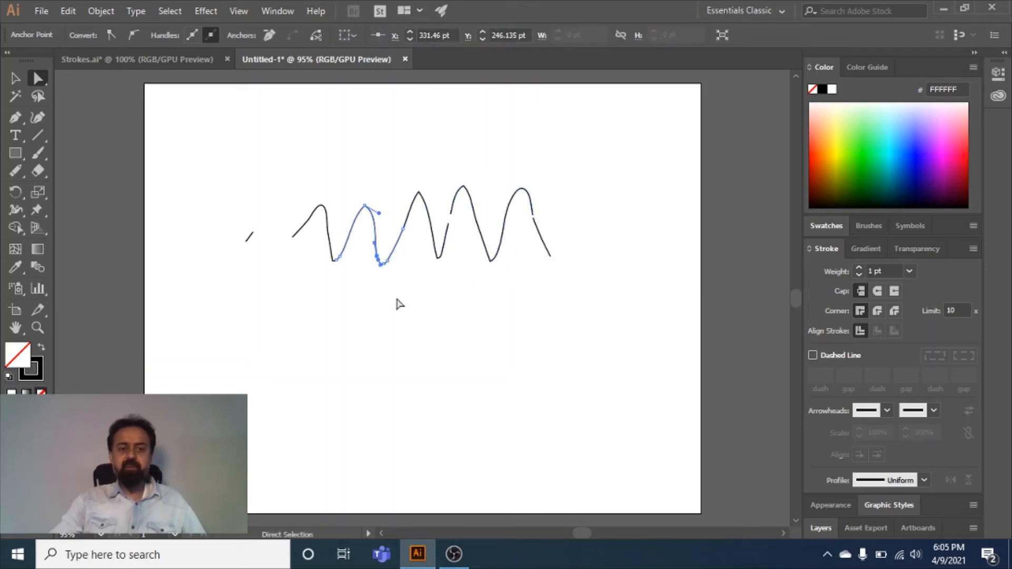
click(328, 236)
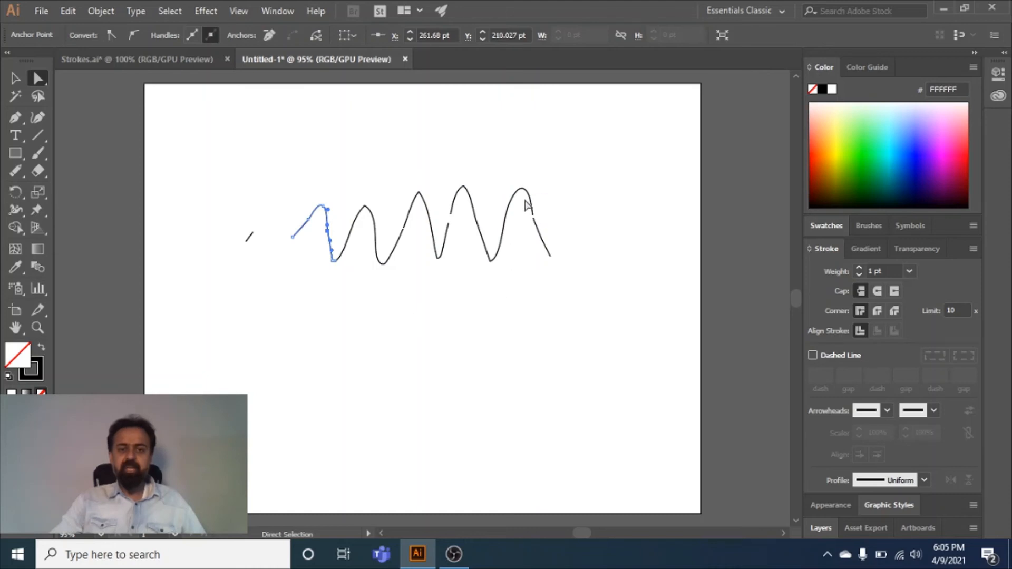
click(541, 239)
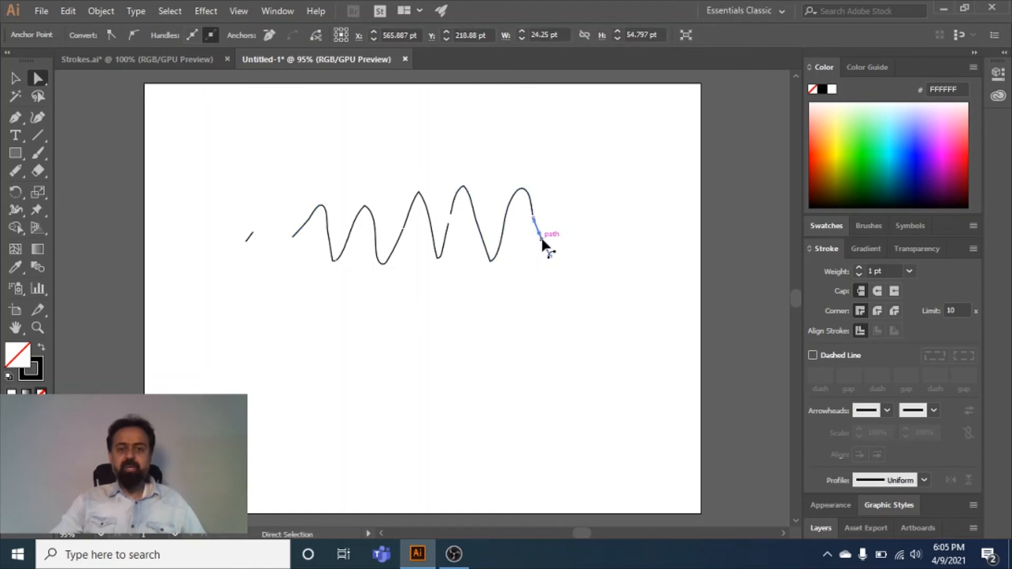
drag(564, 238, 615, 244)
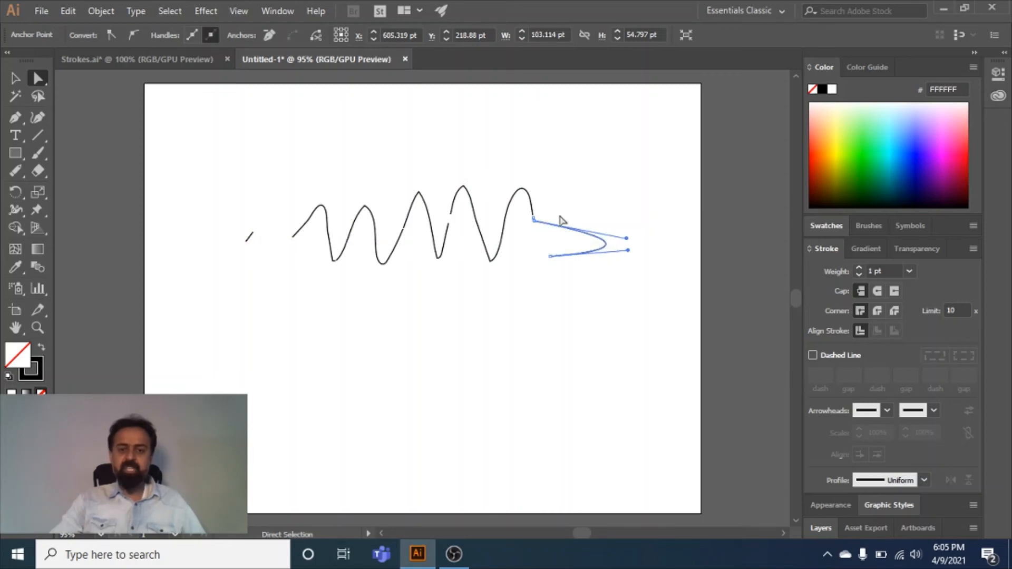
click(518, 195)
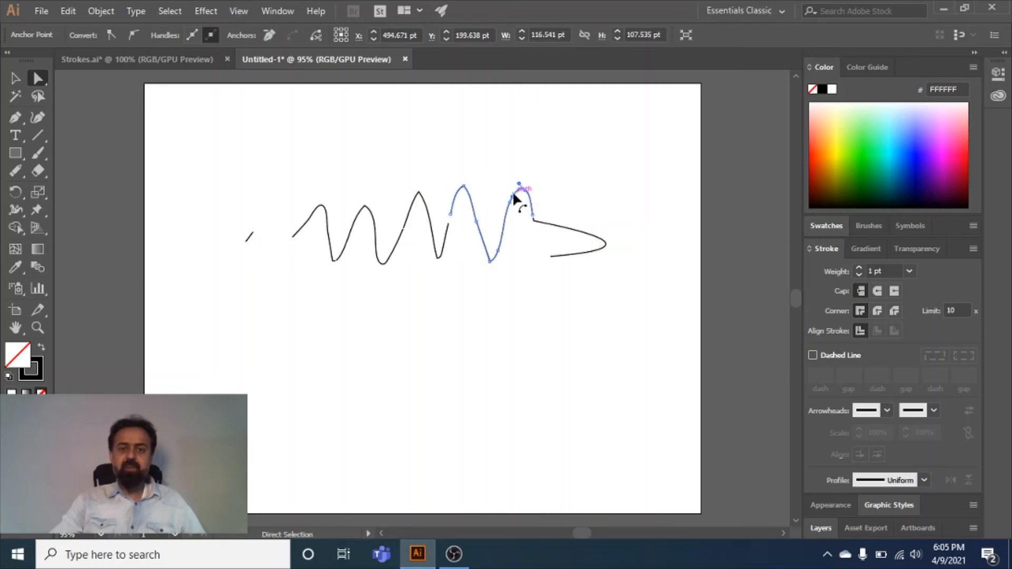
drag(514, 194, 570, 174)
click(486, 317)
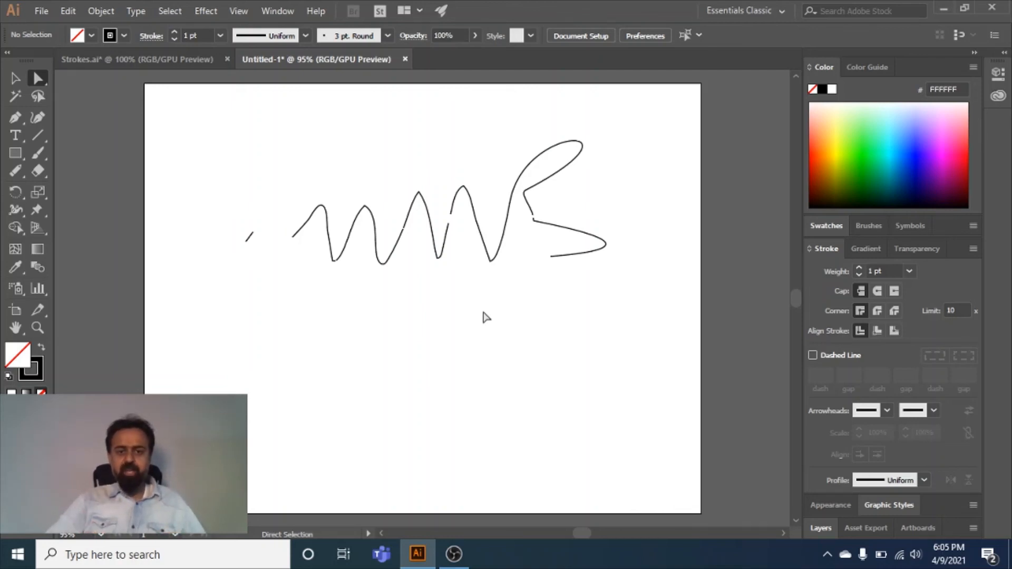
click(14, 176)
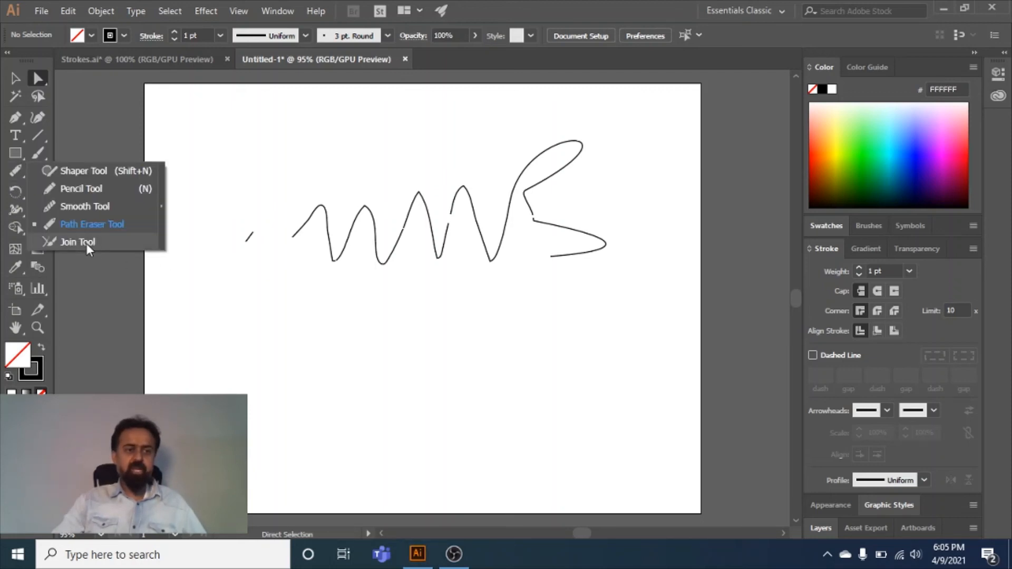
click(86, 243)
click(15, 173)
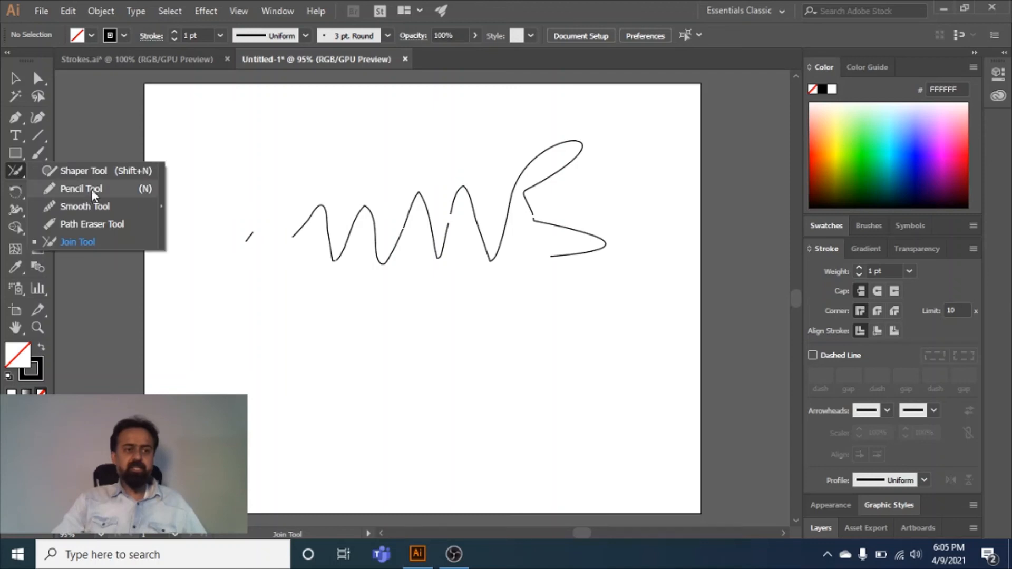
click(92, 190)
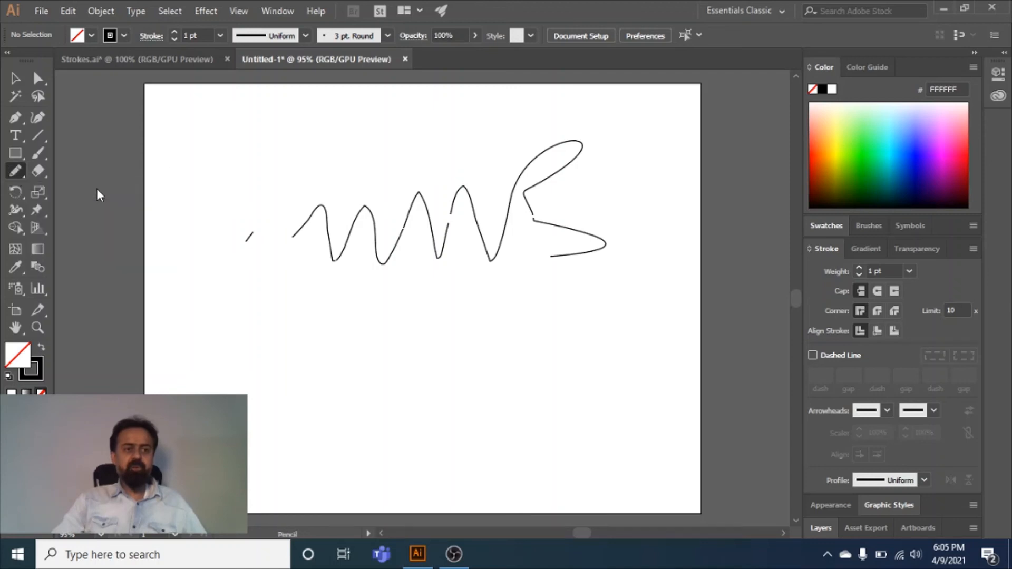
Delete all pieces of the wavy path and the short stray stroke beside it to empty the artboard.
click(16, 80)
mouse_move(256, 126)
mouse_down()
mouse_move(582, 192)
mouse_move(618, 349)
mouse_up()
key(Delete)
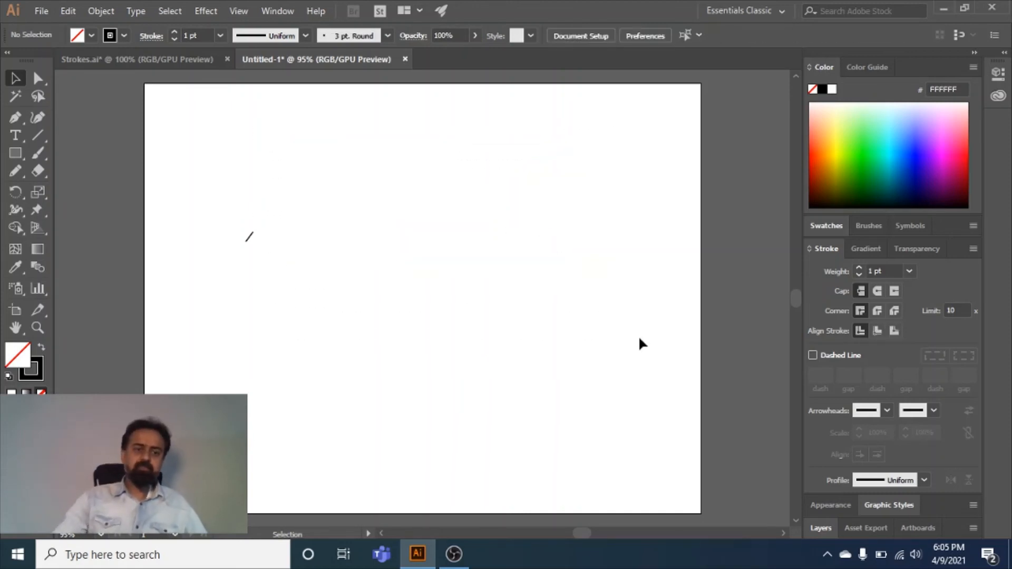
drag(227, 207, 271, 280)
key(Delete)
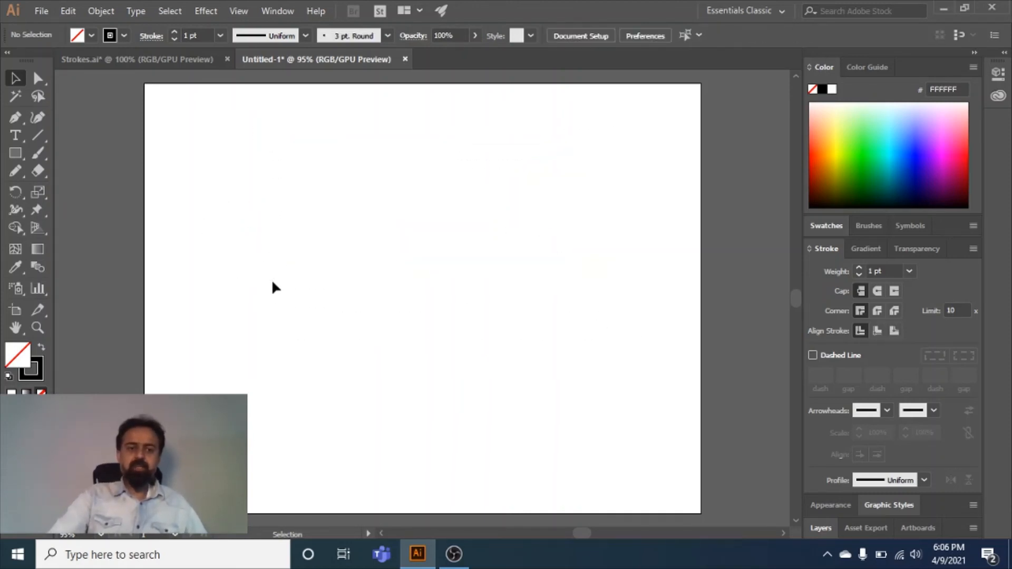
Draw three overlapping lines with the Pencil tool, two crossing near their upper ends and one roughly horizontal across their lower ends.
click(18, 173)
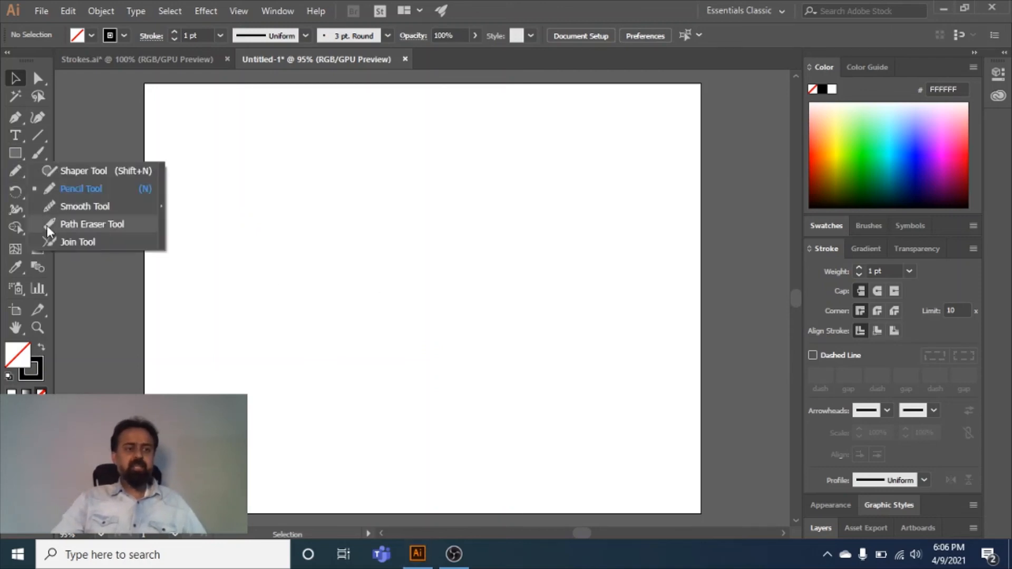
click(84, 189)
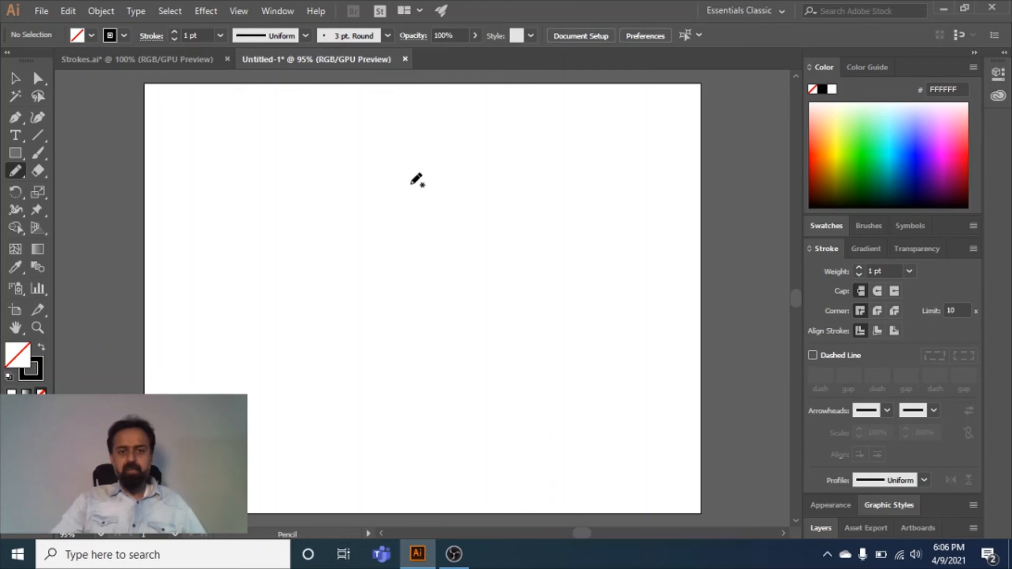
drag(411, 184, 381, 339)
drag(378, 199, 454, 344)
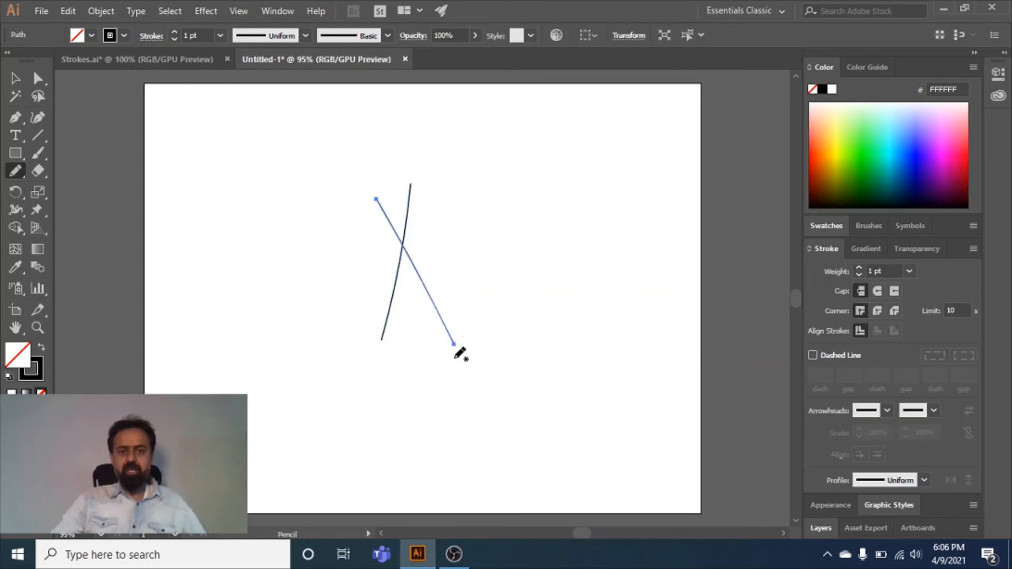
drag(350, 315, 459, 311)
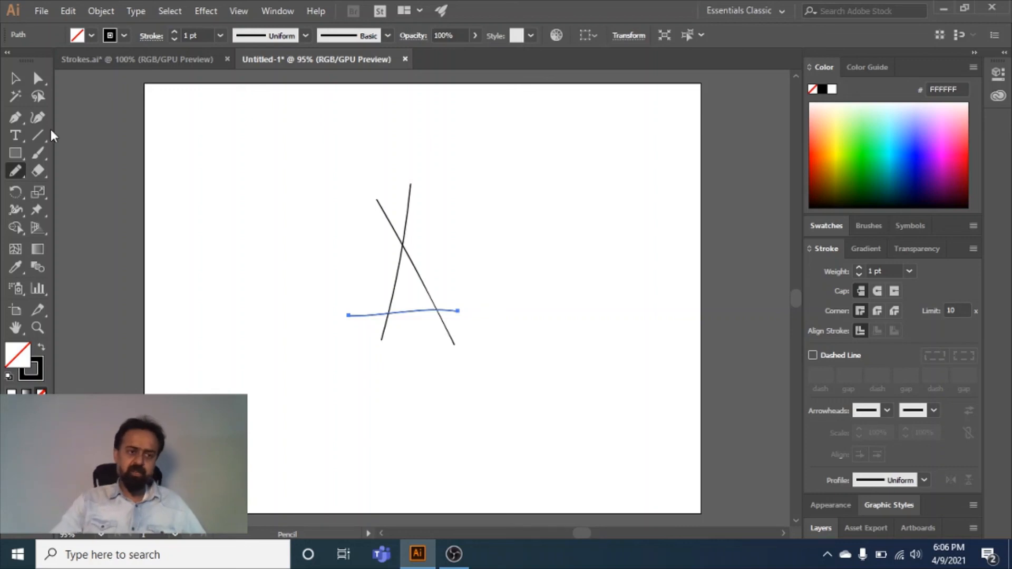
Join the three crossing lines into a triangle with the Join tool by scrubbing over their top crossing and both lower crossings.
click(20, 168)
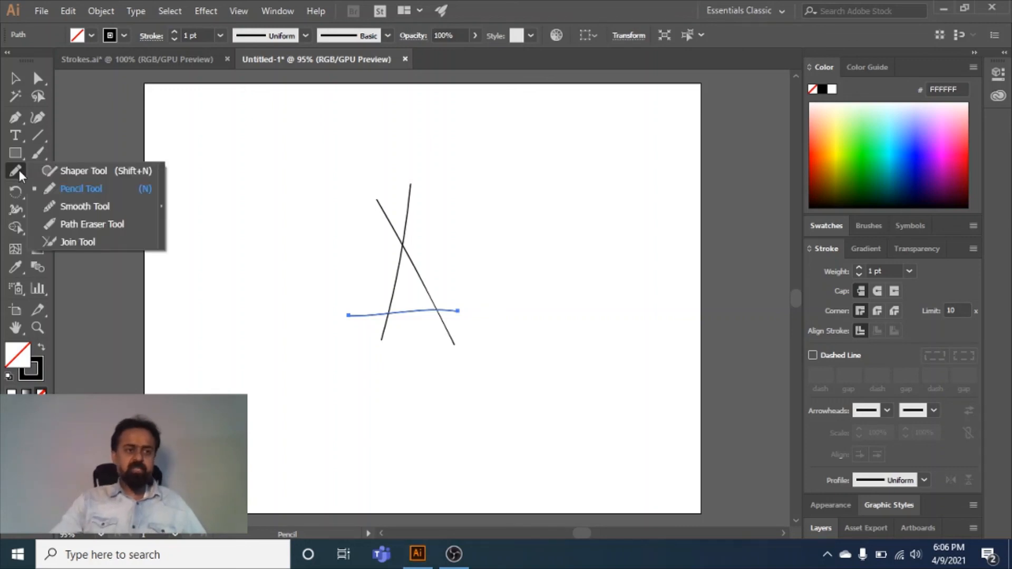
click(78, 242)
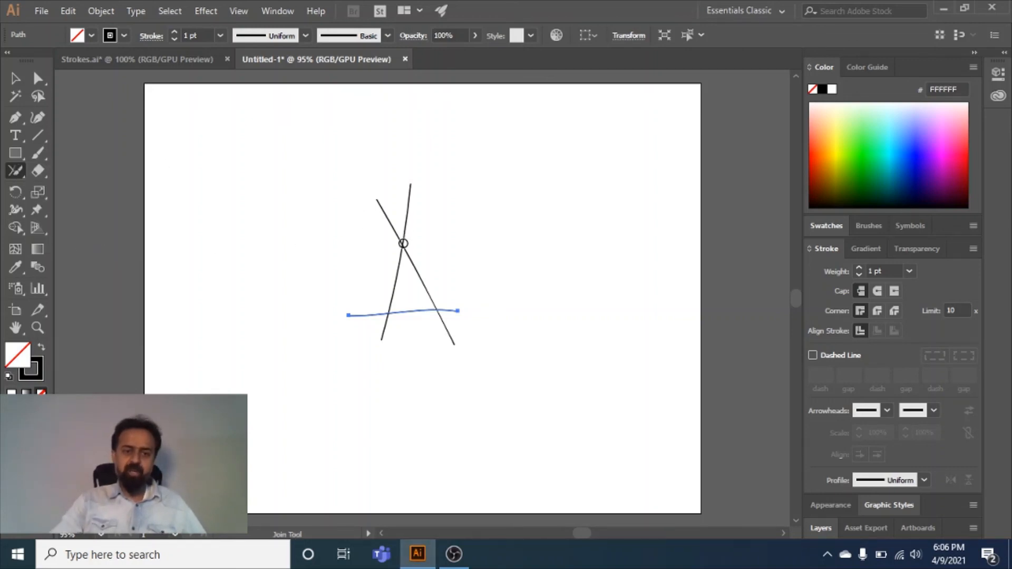
key(ctrl+shift+a)
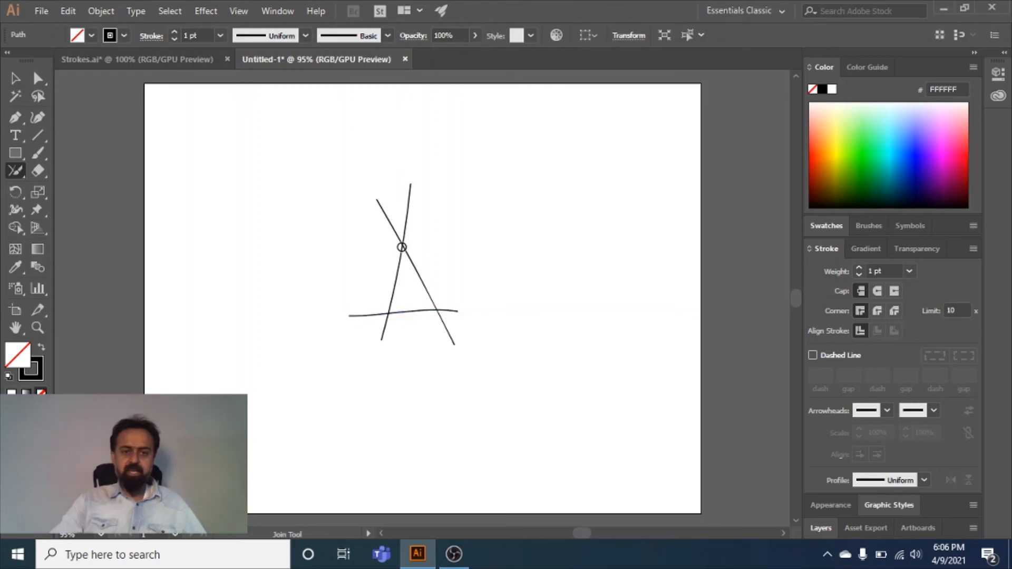
mouse_move(402, 247)
mouse_down()
mouse_move(412, 244)
mouse_move(403, 246)
mouse_up()
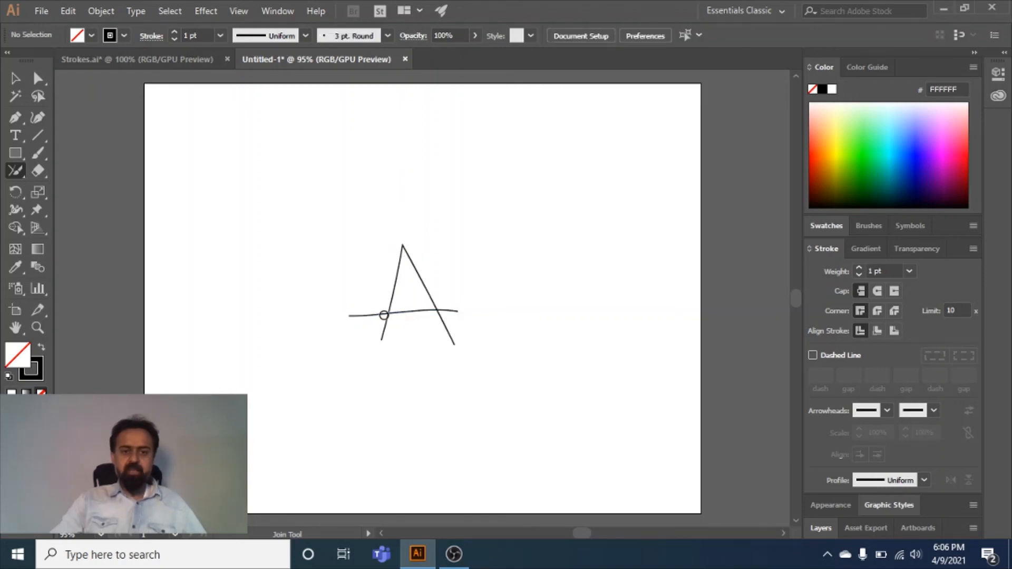
mouse_move(381, 311)
mouse_down()
mouse_move(392, 321)
mouse_move(384, 310)
mouse_move(439, 309)
mouse_up()
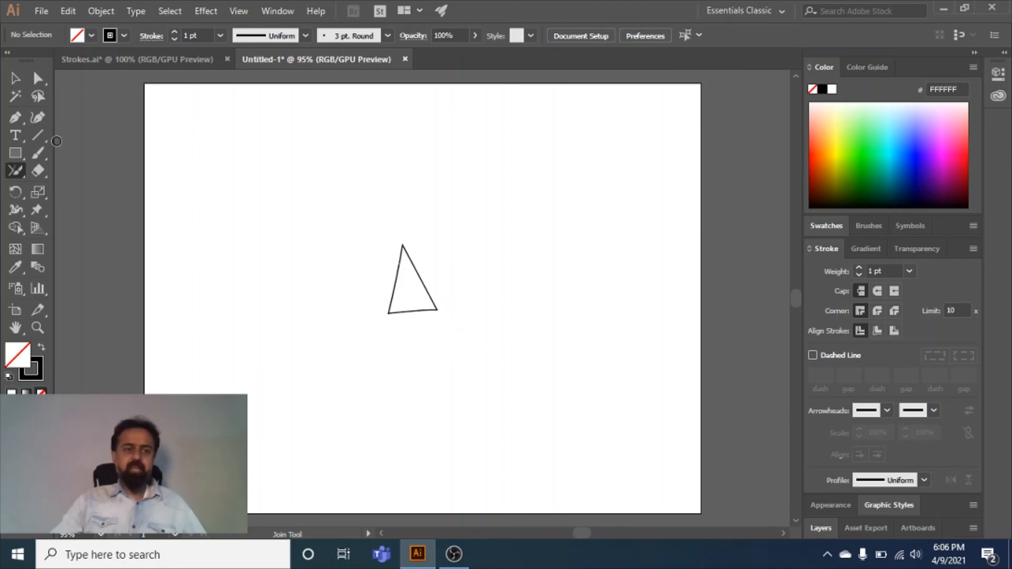
Select the joined triangle to check it as a single shape, deselect it and review the freehand drawing tools.
click(17, 79)
drag(375, 226, 447, 326)
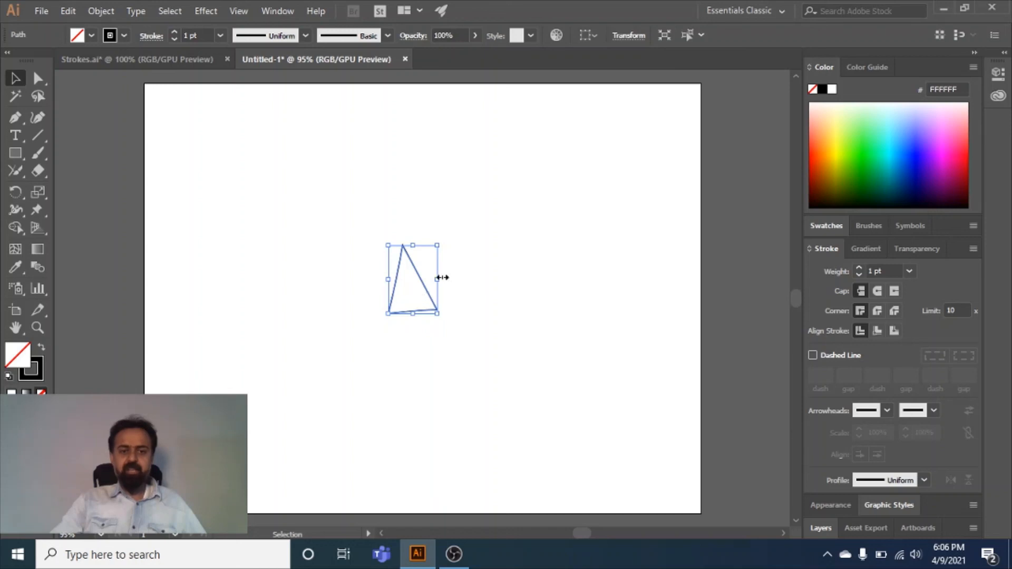
click(557, 255)
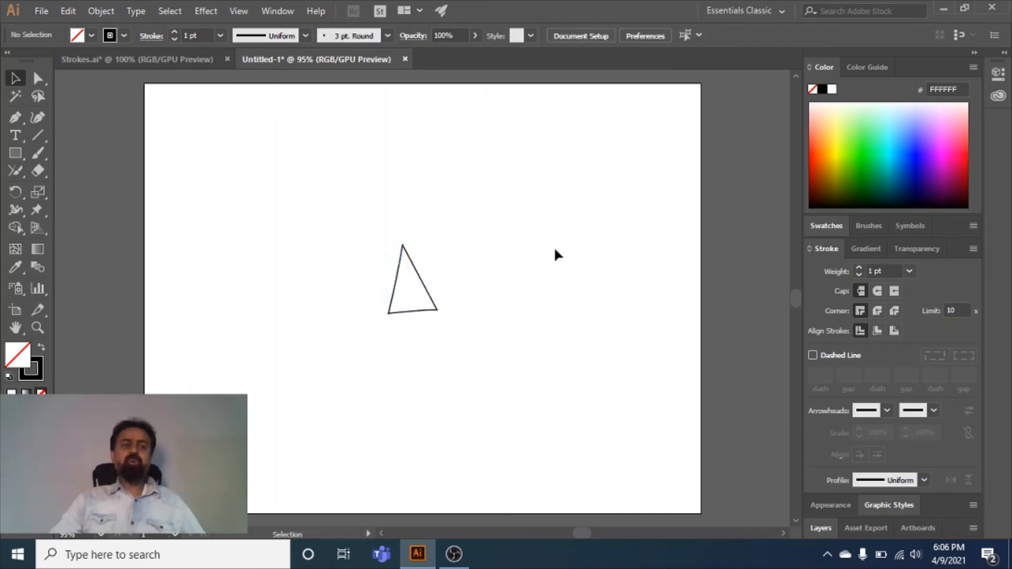
click(15, 171)
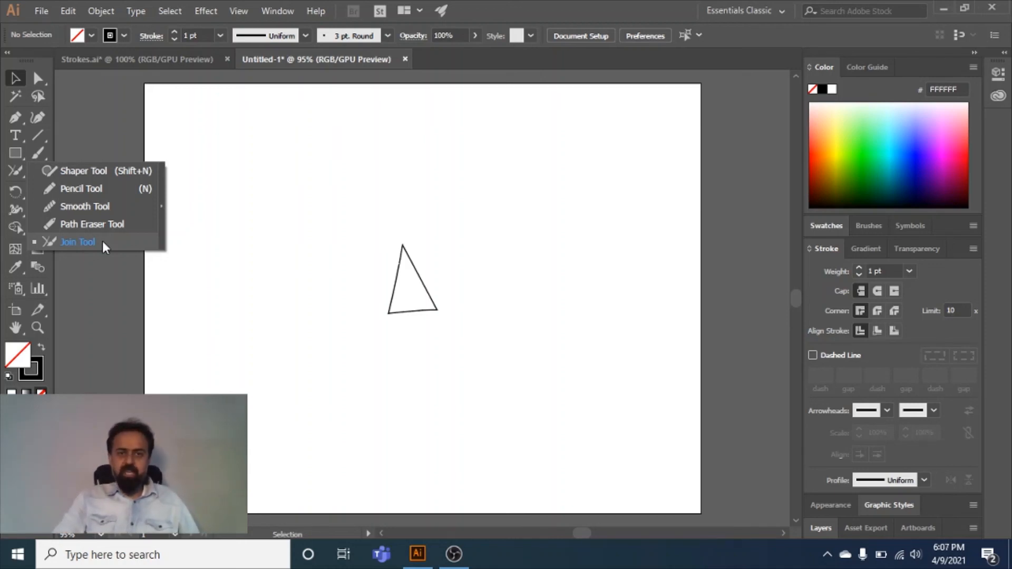
Switch to the Strokes.ai document and review the available stroke weights and stroke color swatches.
click(110, 58)
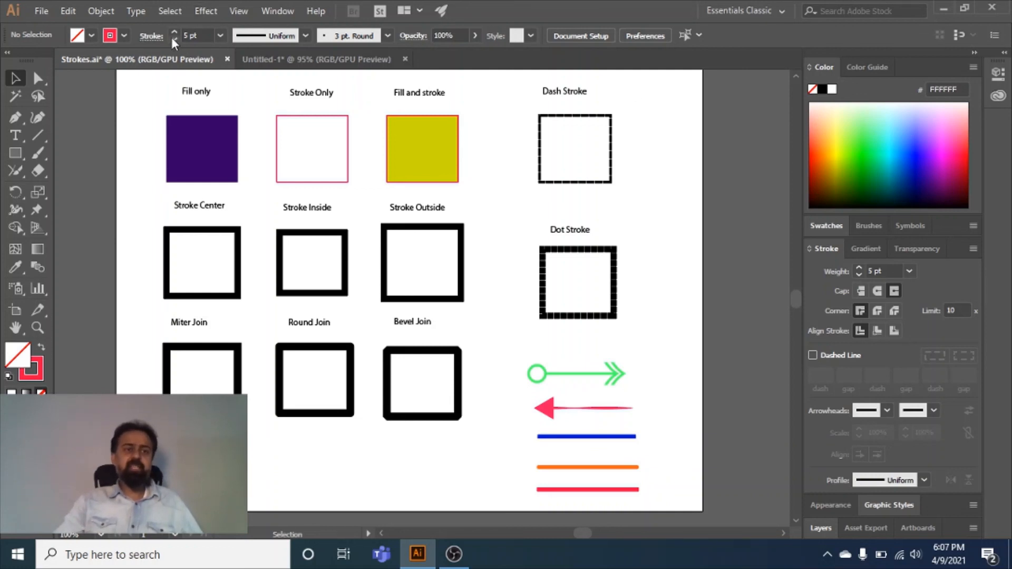
click(221, 35)
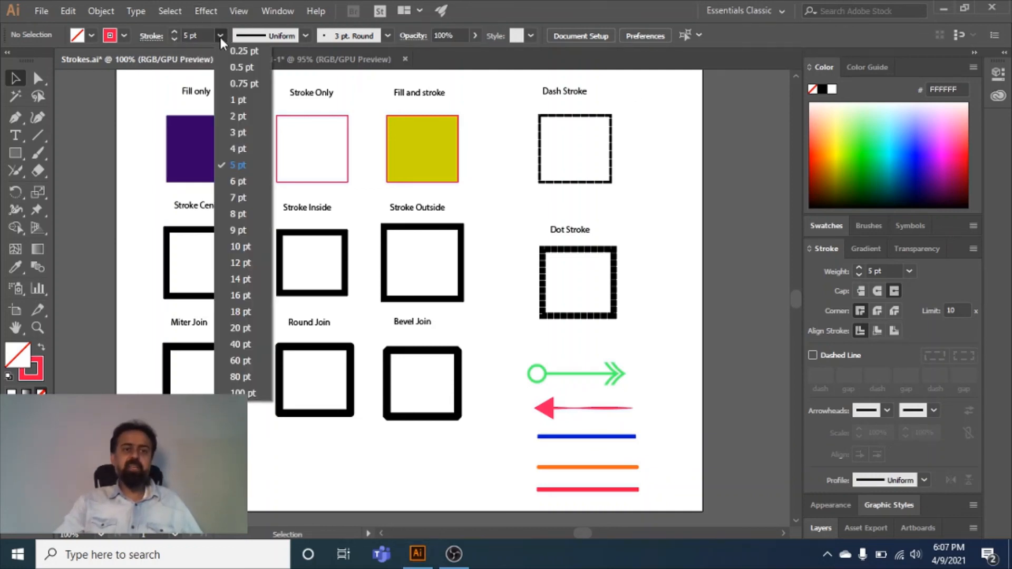
click(908, 272)
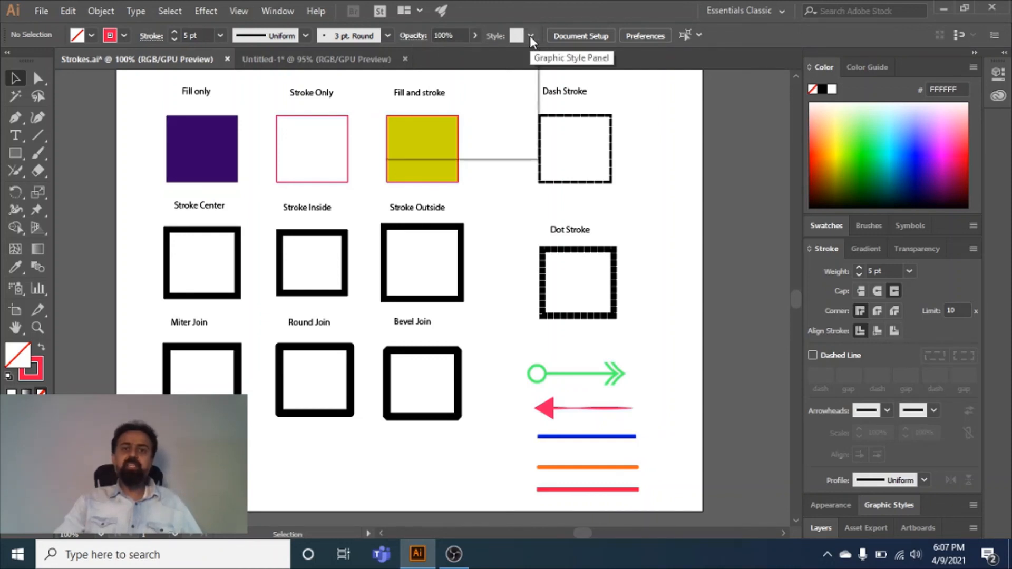
click(121, 38)
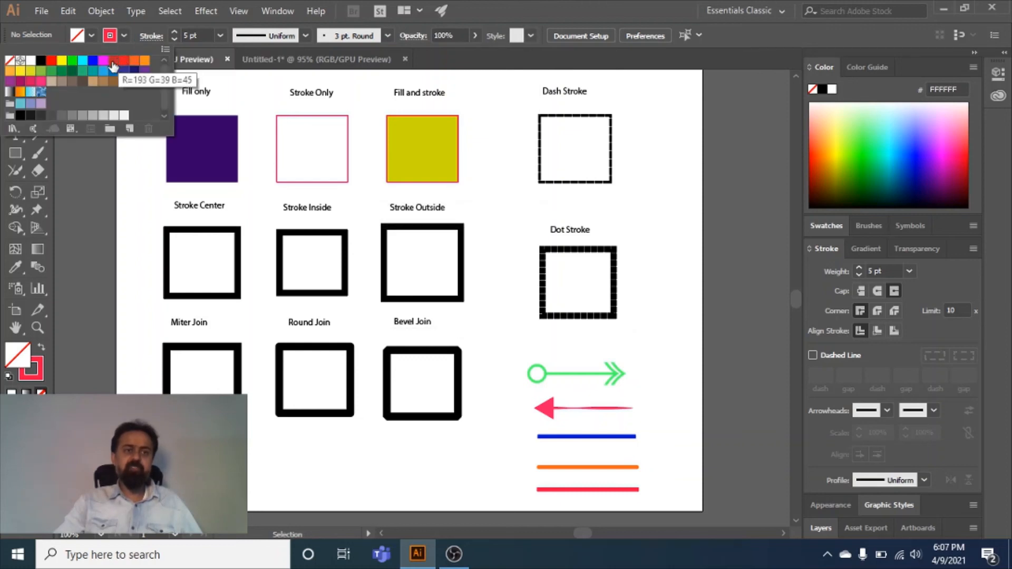
click(420, 165)
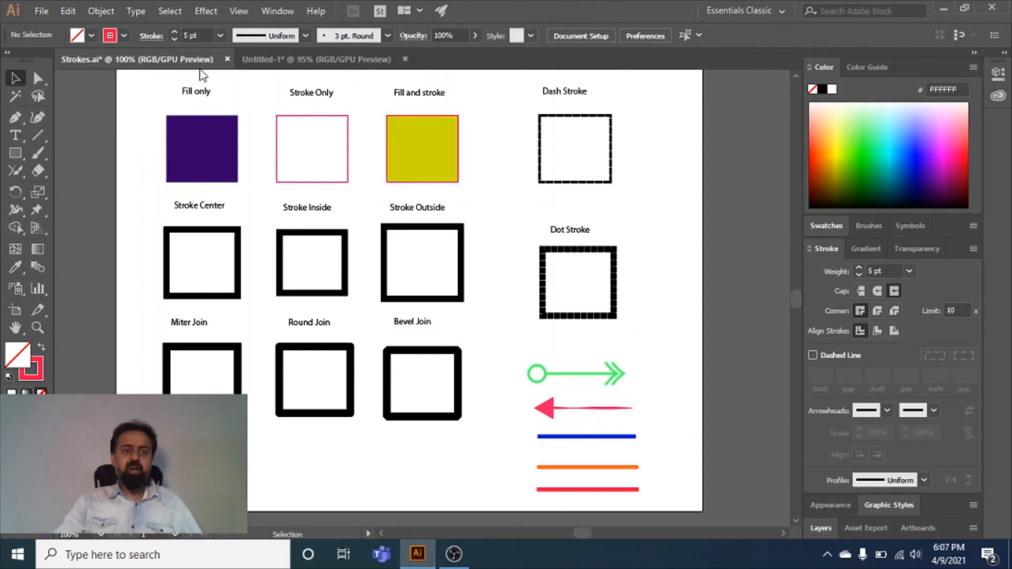
With nothing selected, try the R=193 G=39 B=45 swatch and an orange swatch as the stroke color.
click(122, 38)
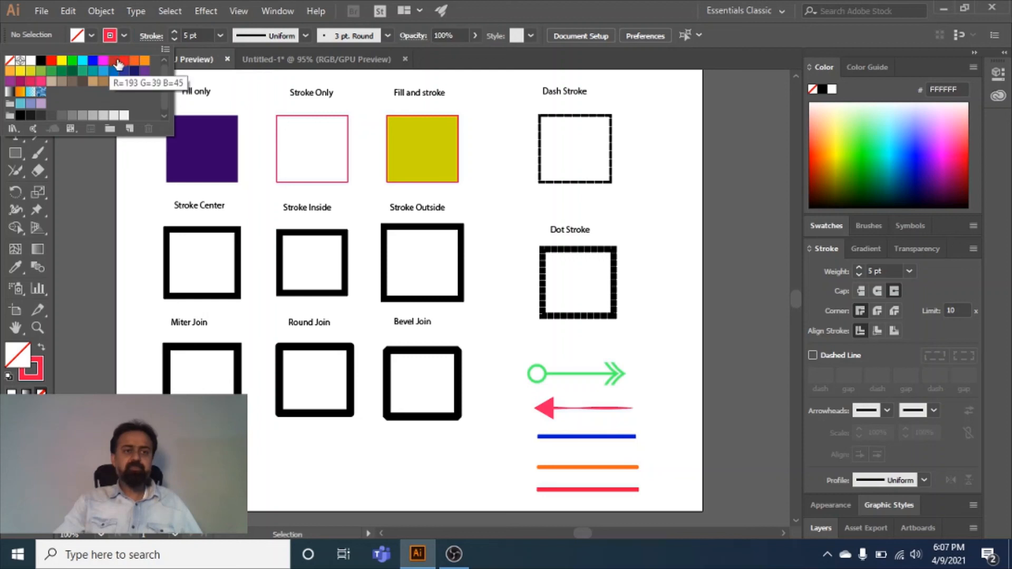
click(114, 61)
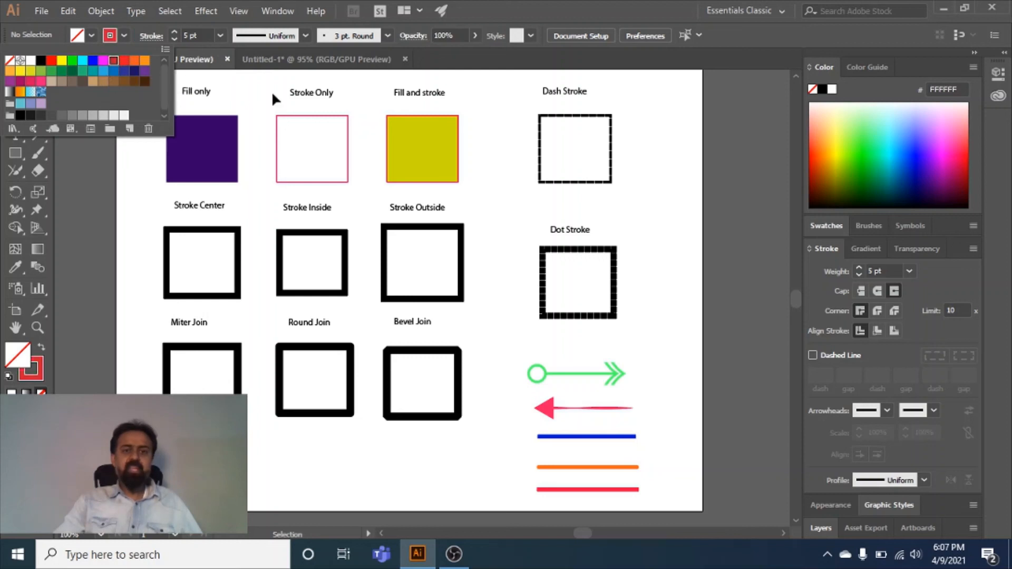
click(134, 62)
click(487, 151)
Change the fill of the rectangle labelled Fill and stroke to bright green (00FF00).
click(422, 151)
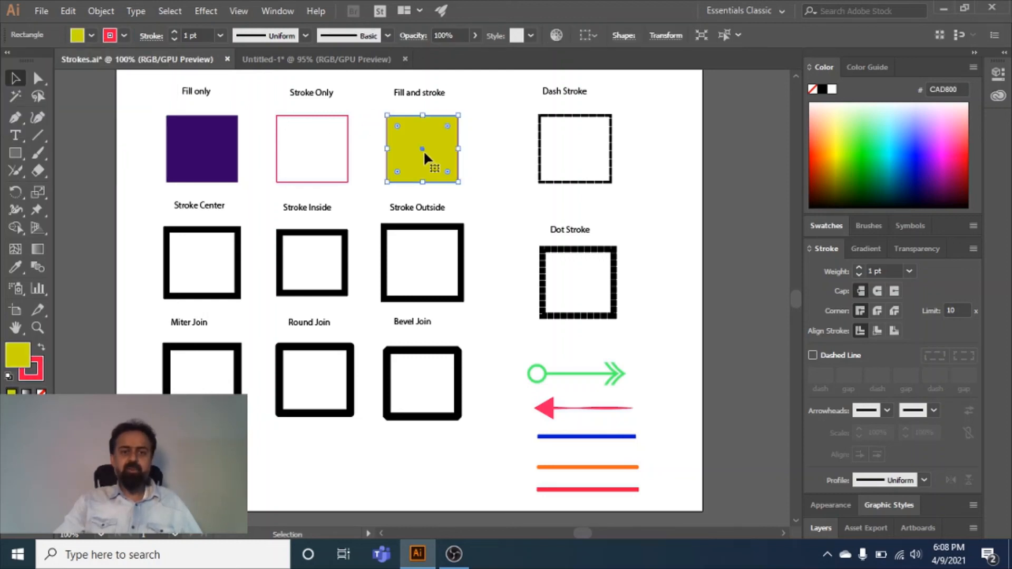
click(90, 39)
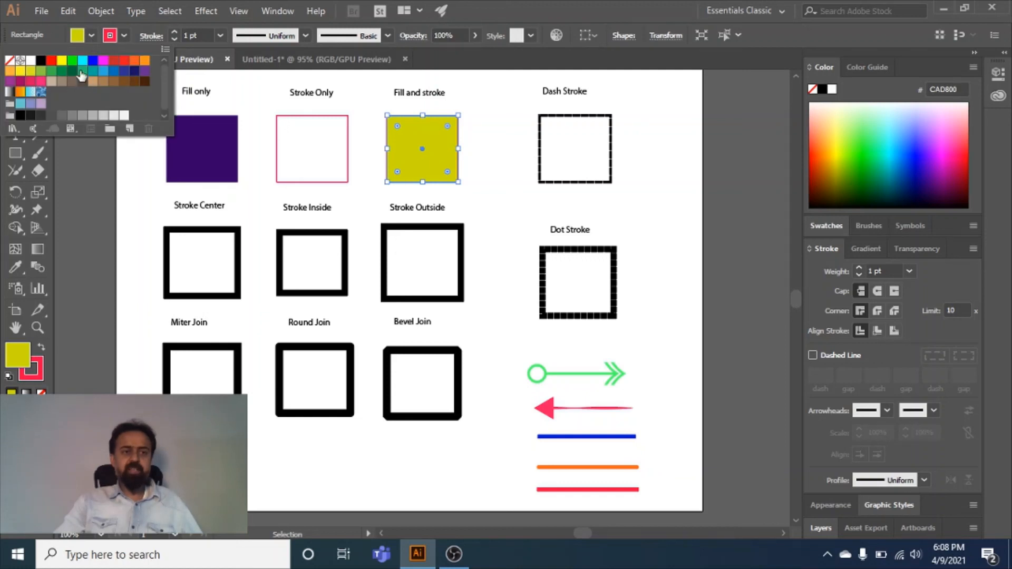
click(72, 61)
click(487, 148)
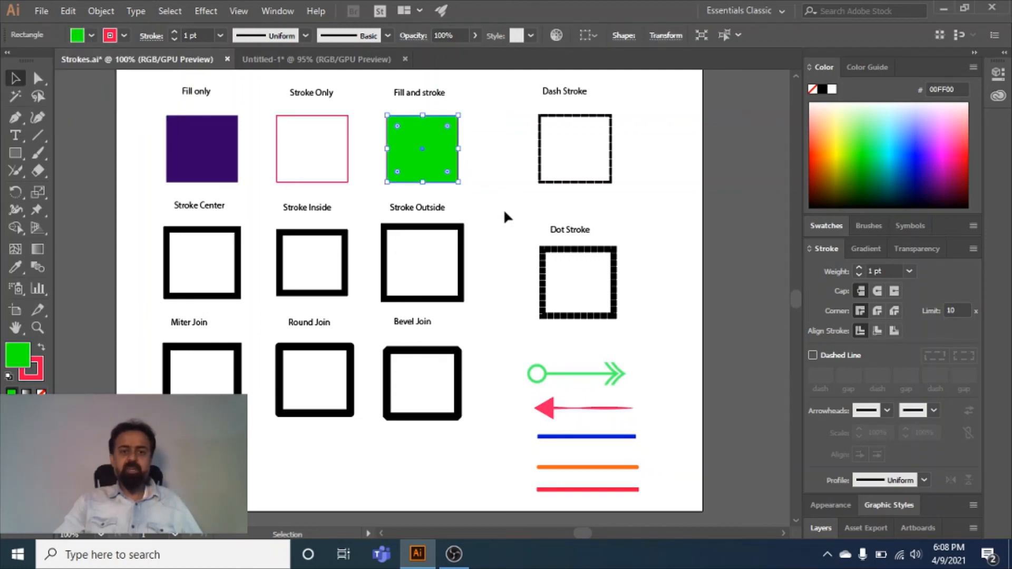
Switch back to the Untitled-1 document and show the list of freehand drawing tools.
click(317, 59)
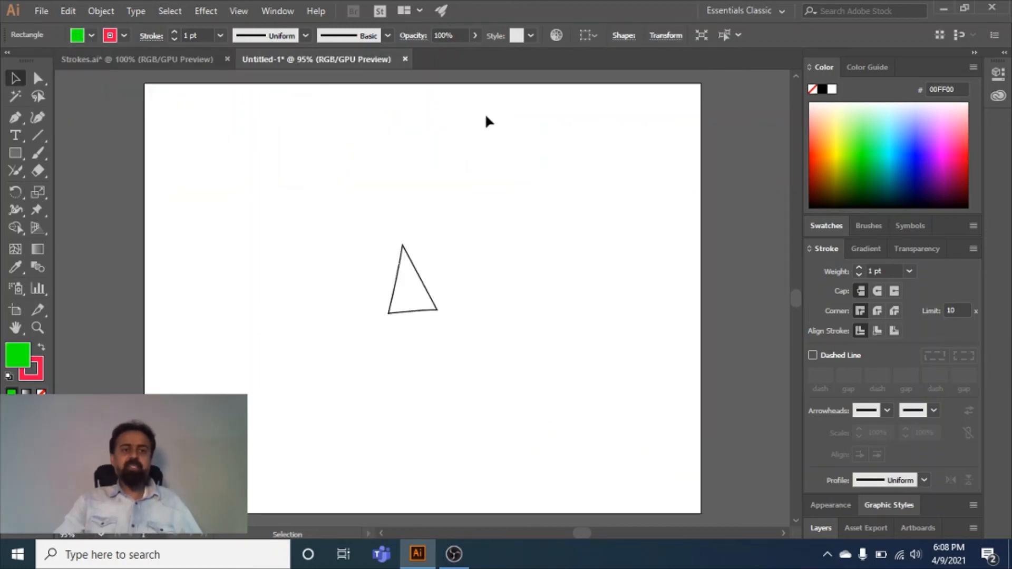
click(19, 170)
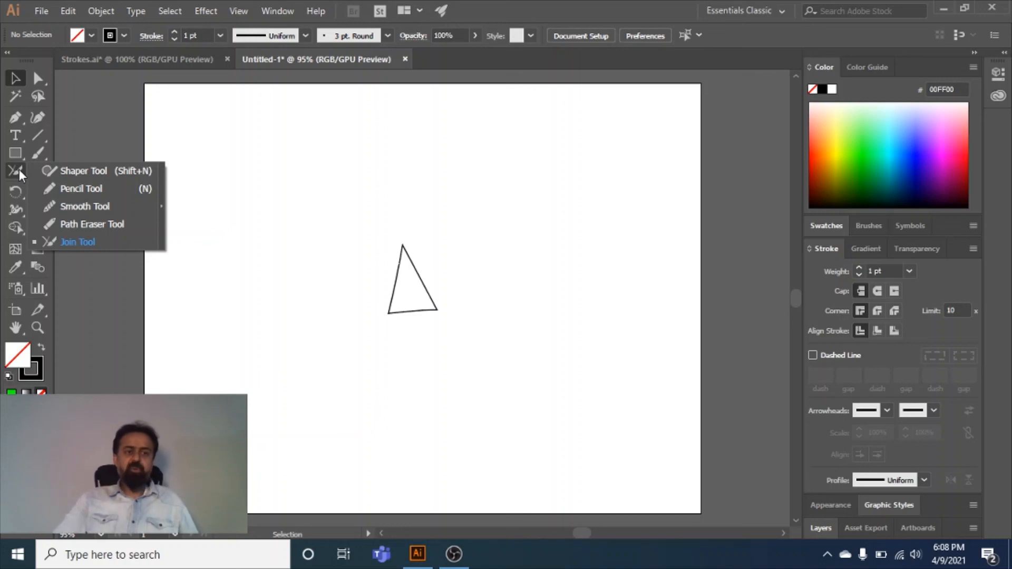